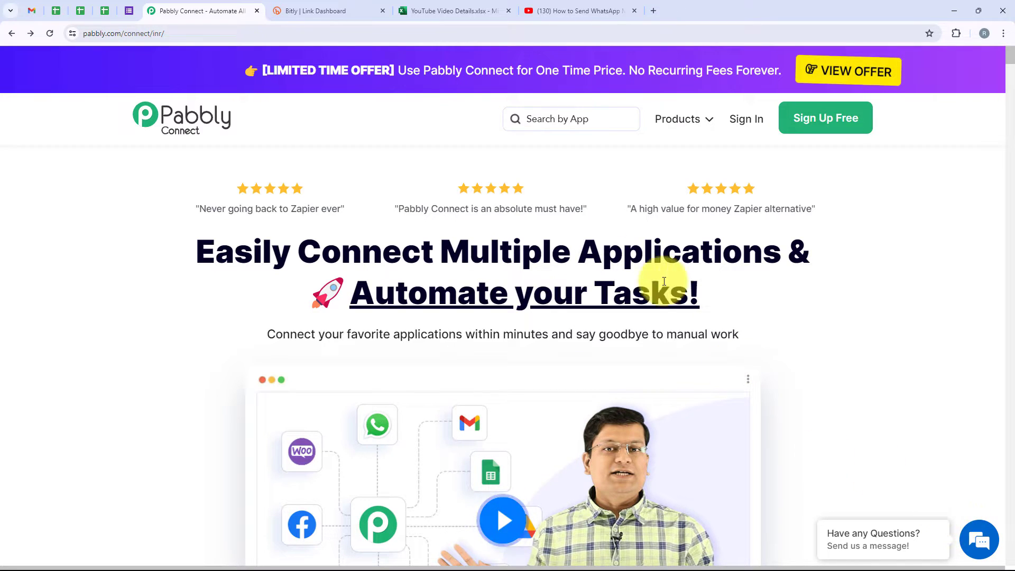
Review the Bitly dashboard and YouTube Video Details sheet, then sign in to Pabbly
{"action": "left_click", "coordinate": [322, 10]}
{"action": "left_click", "coordinate": [418, 9]}
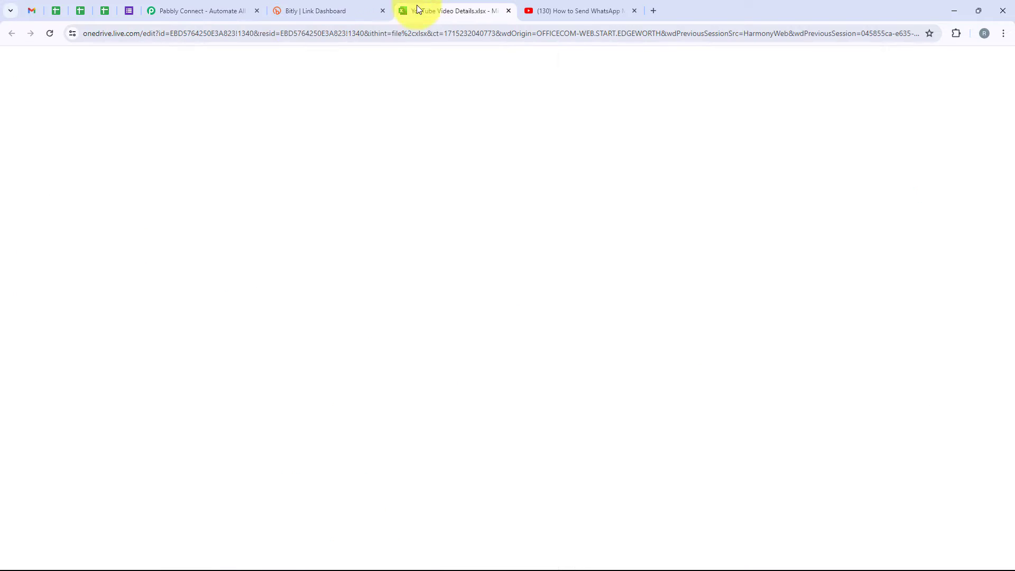
{"action": "left_click", "coordinate": [243, 16]}
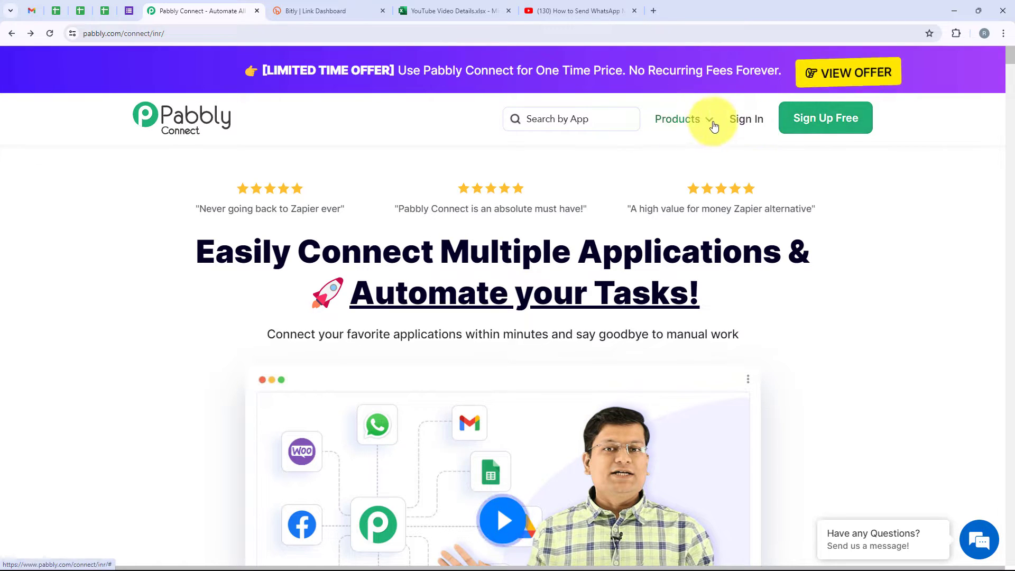
{"action": "left_click", "coordinate": [746, 120]}
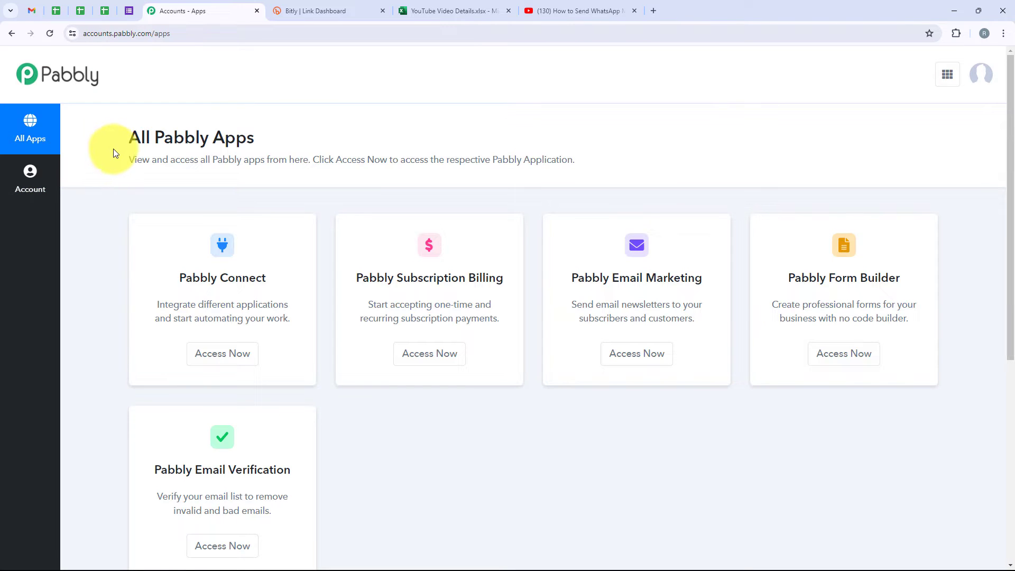
{"action": "scroll", "coordinate": [295, 296], "scroll_direction": "down", "scroll_amount": 1}
{"action": "scroll", "coordinate": [295, 296], "scroll_direction": "up", "scroll_amount": 1}
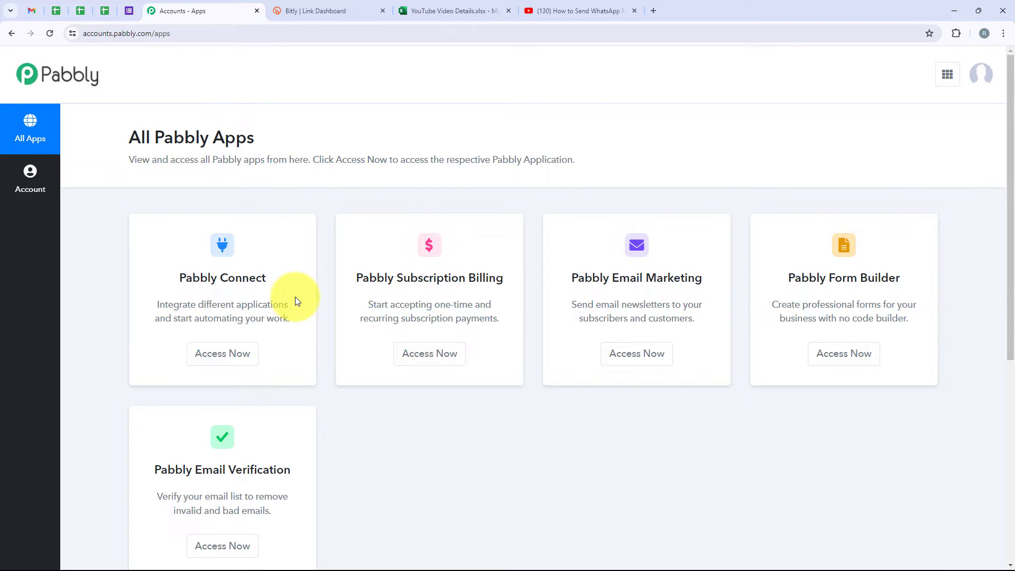
{"action": "left_click_drag", "start_coordinate": [287, 279], "coordinate": [179, 282]}
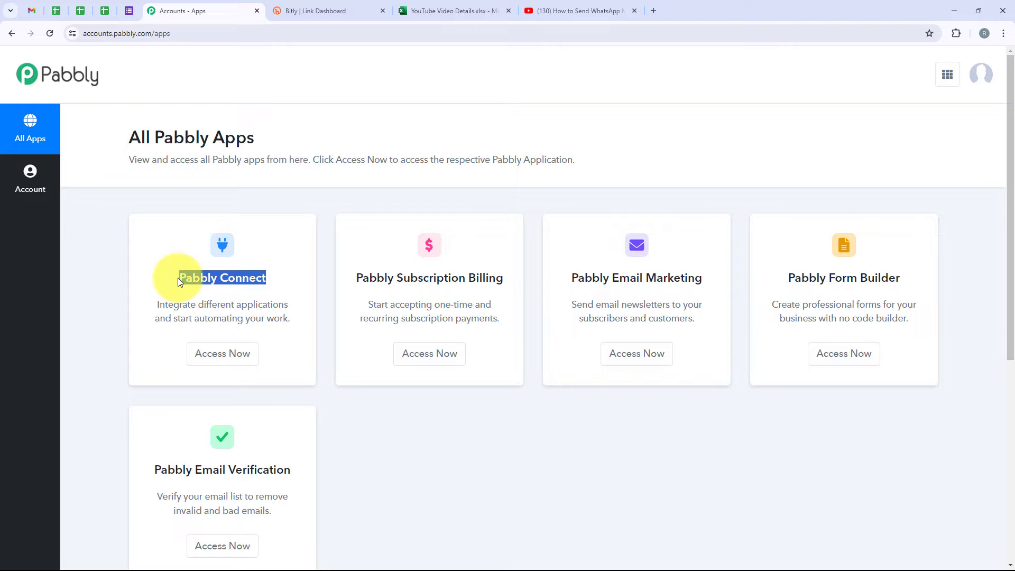
Open Pabbly Connect from the apps list and start a new workflow
{"action": "left_click", "coordinate": [223, 363]}
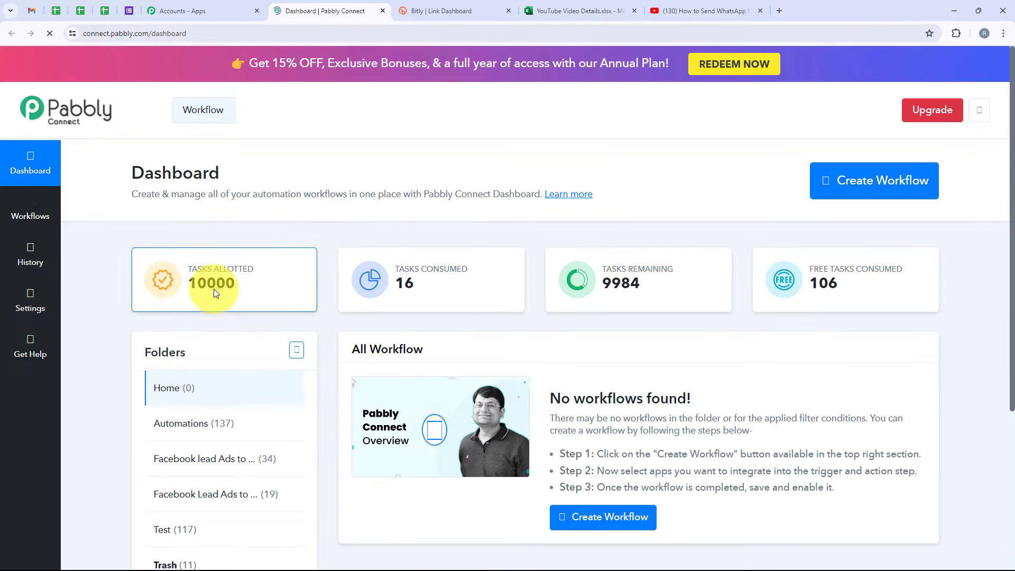
{"action": "left_click_drag", "start_coordinate": [84, 178], "coordinate": [272, 174]}
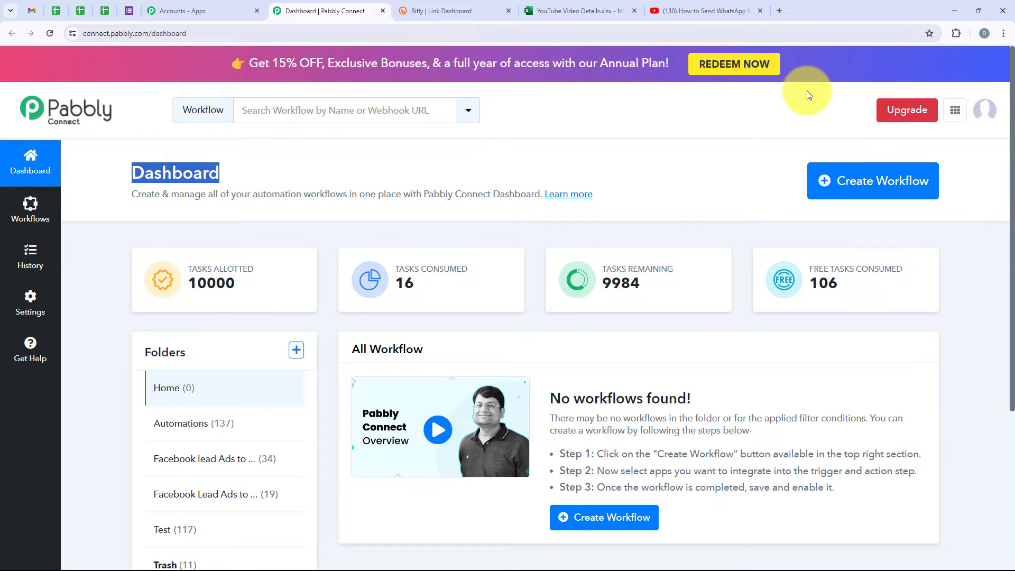
{"action": "left_click", "coordinate": [855, 181]}
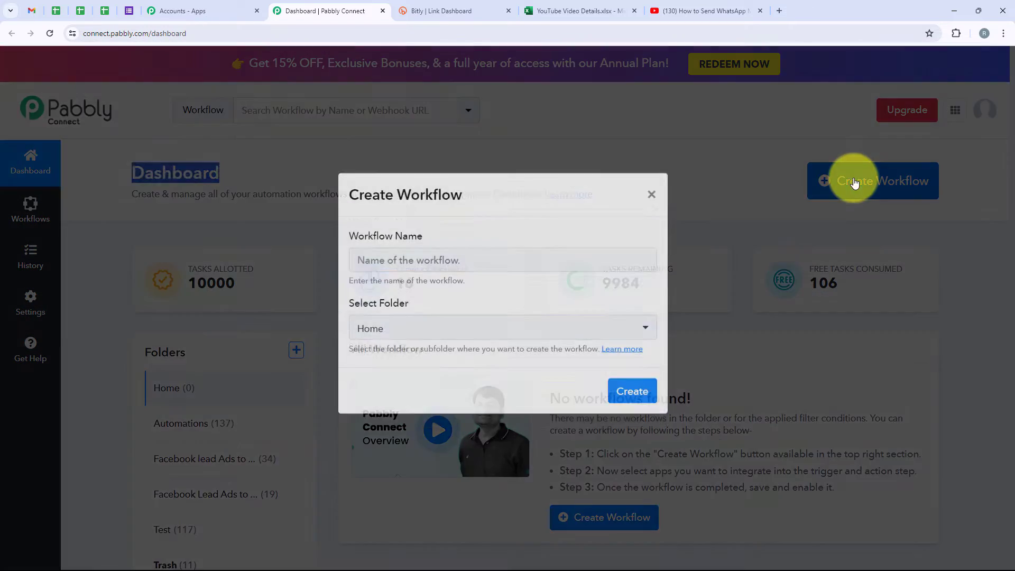
{"action": "left_click_drag", "start_coordinate": [493, 249], "coordinate": [293, 252]}
{"action": "left_click_drag", "start_coordinate": [438, 319], "coordinate": [341, 325]}
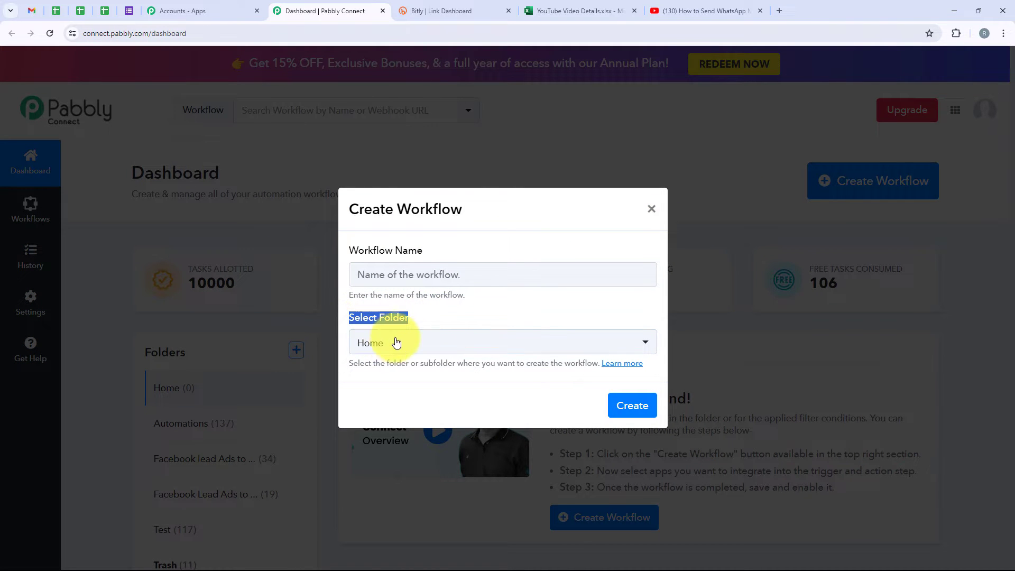
Put the workflow in Automations, name it 'How to Shorten URL from Microsoft Excel via Bitly', and create it
{"action": "left_click", "coordinate": [447, 347]}
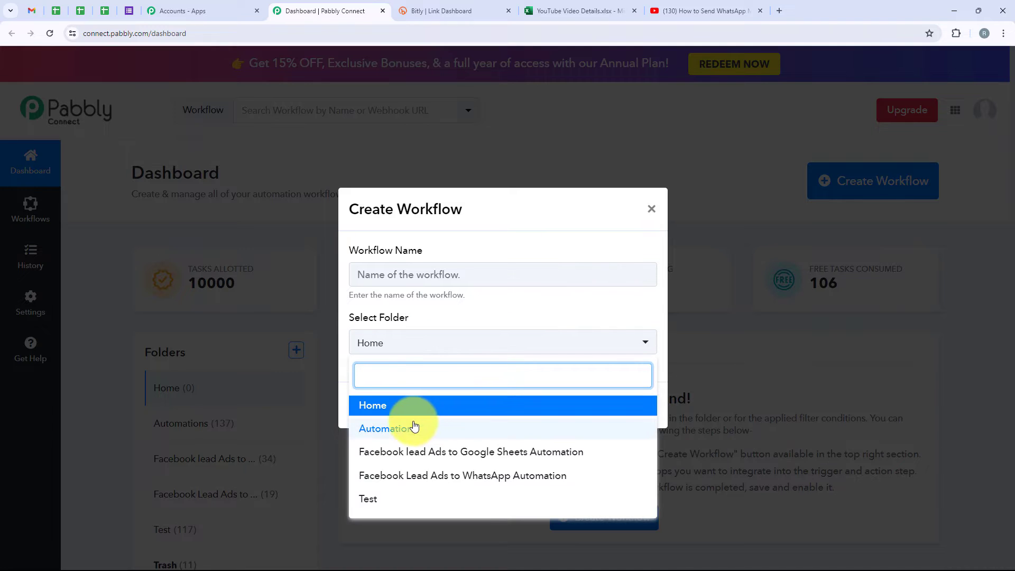
{"action": "left_click", "coordinate": [473, 426]}
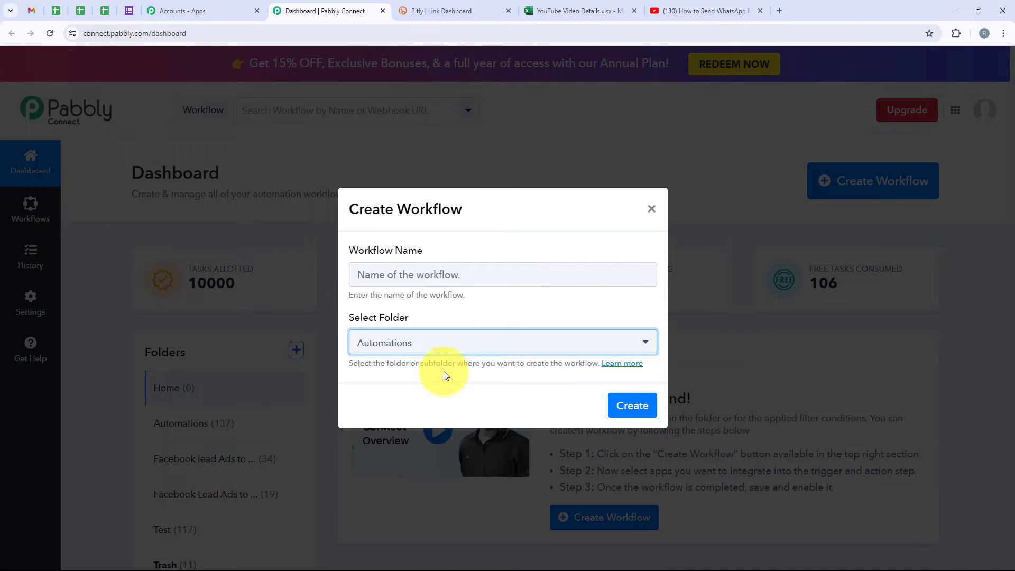
{"action": "left_click", "coordinate": [434, 273]}
{"action": "type", "text": "How to Shorten URL from Microsoft Excel via Bitly"}
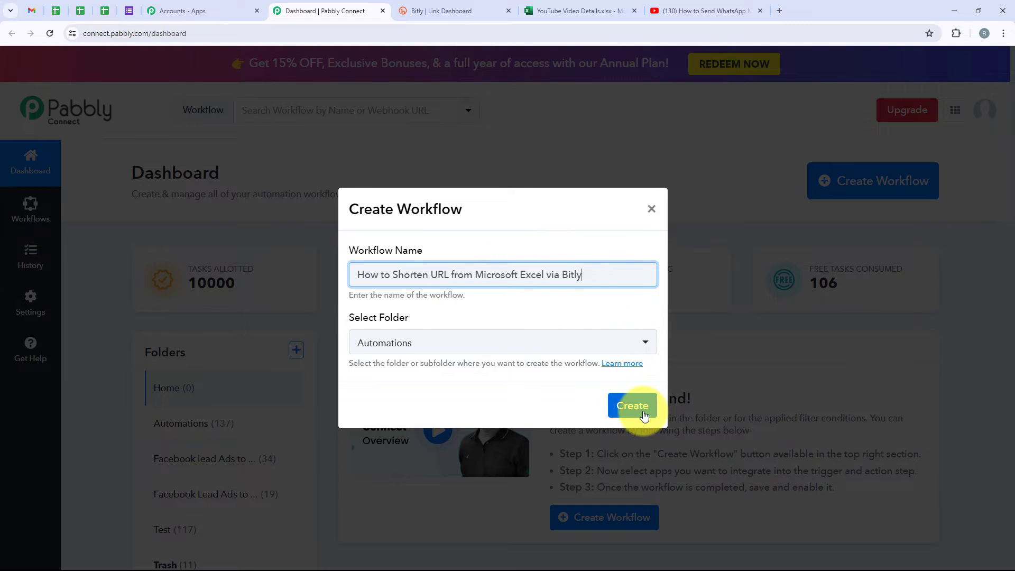
{"action": "left_click", "coordinate": [643, 412]}
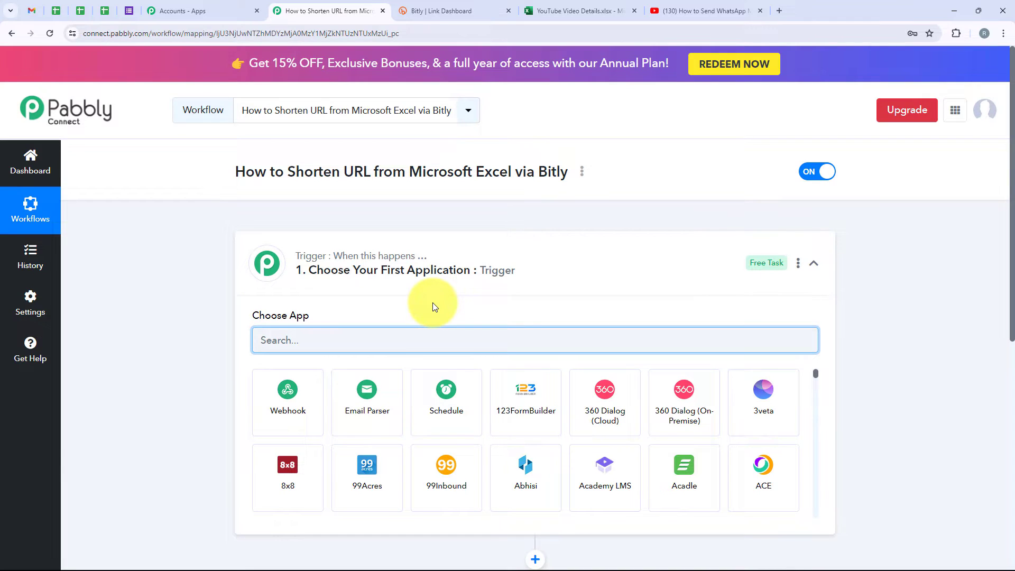
Collapse the trigger step to reveal the empty Trigger and Action steps
{"action": "left_click", "coordinate": [554, 262]}
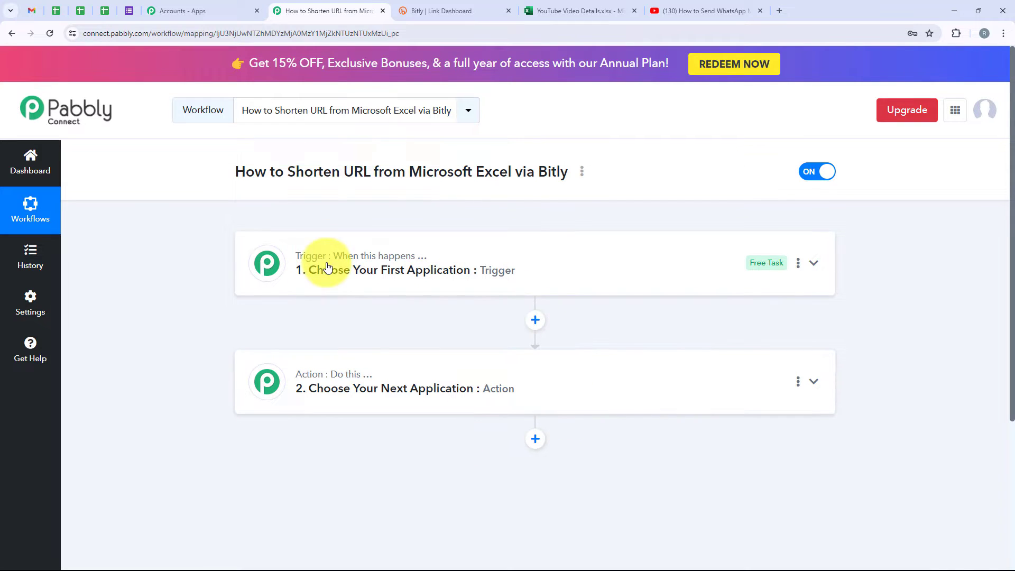
{"action": "mouse_move", "coordinate": [351, 263]}
{"action": "mouse_move", "coordinate": [346, 374]}
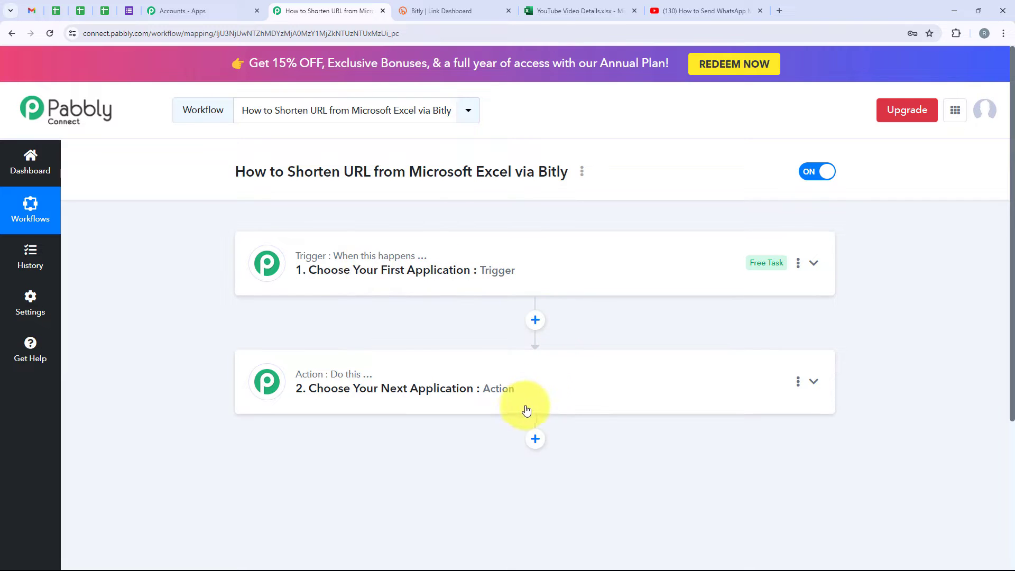
Set the trigger app to Microsoft Excel with the New Row in Worksheet event
{"action": "left_click", "coordinate": [426, 273]}
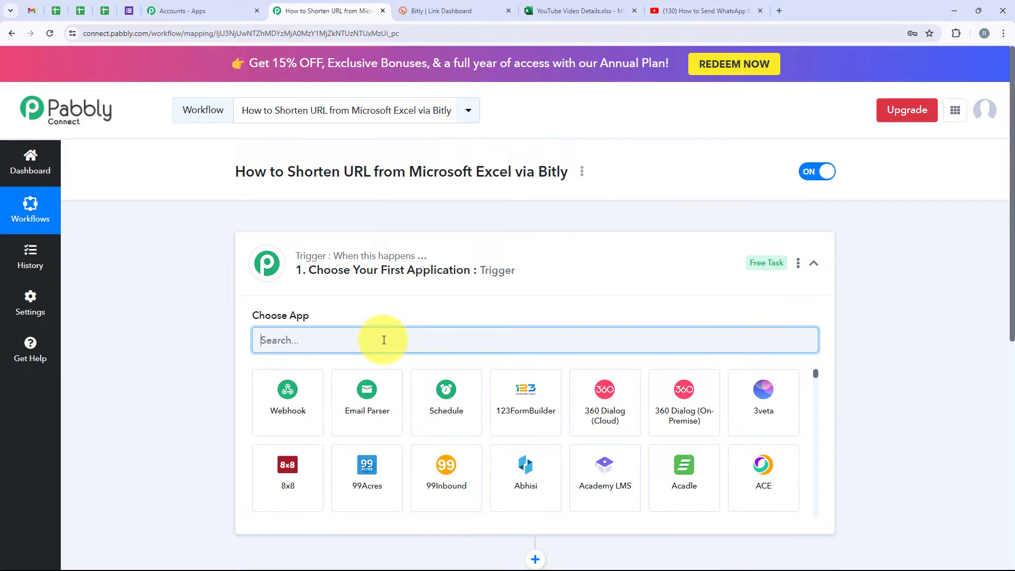
{"action": "type", "text": "Microsoft"}
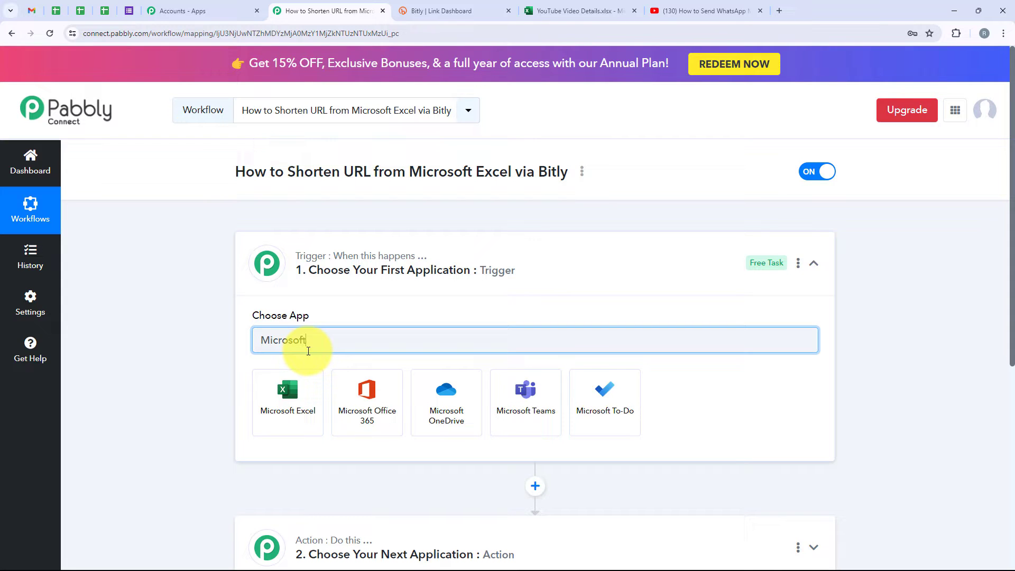
{"action": "type", "text": "E"}
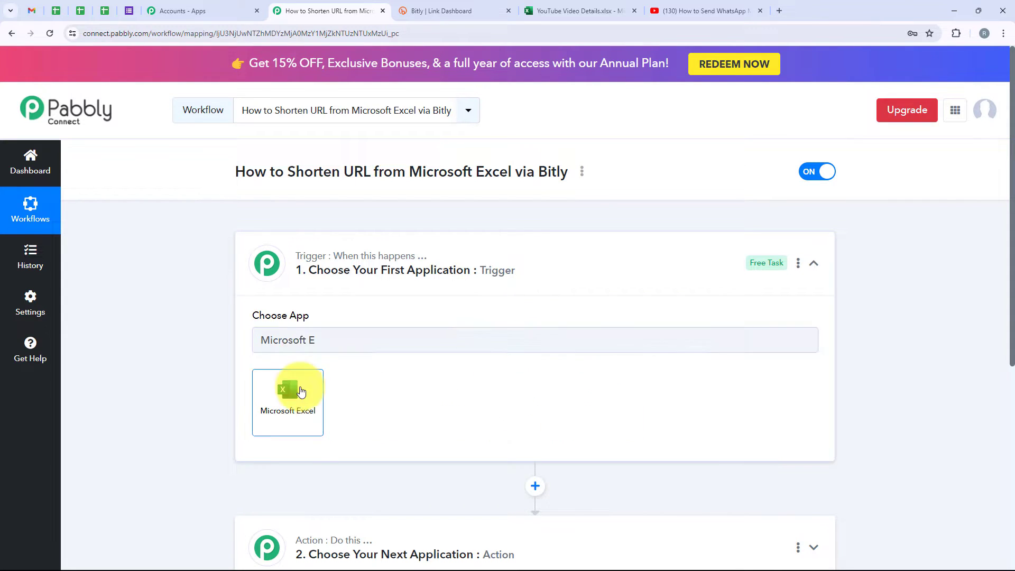
{"action": "left_click", "coordinate": [290, 388]}
{"action": "left_click_drag", "start_coordinate": [319, 368], "coordinate": [227, 367]}
{"action": "left_click", "coordinate": [268, 395]}
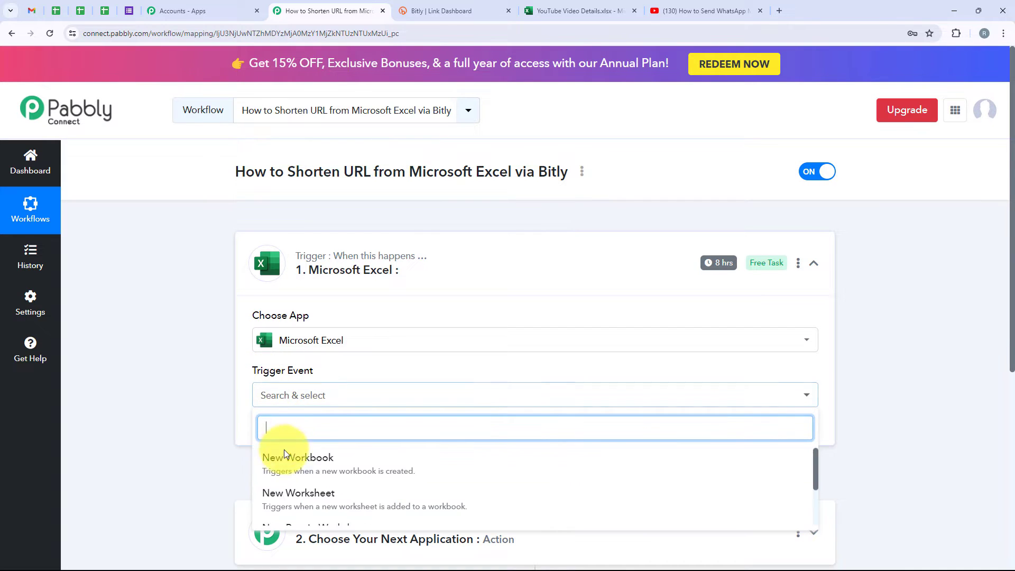
{"action": "left_click", "coordinate": [376, 471]}
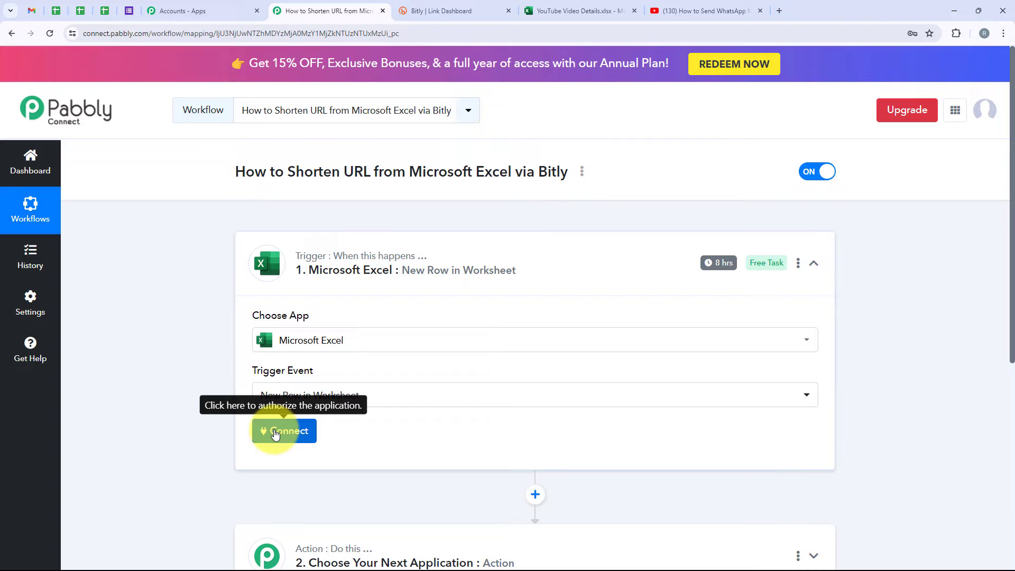
Add a new Microsoft Excel connection and accept Microsoft's consent for Pabbly Connect
{"action": "left_click", "coordinate": [274, 433]}
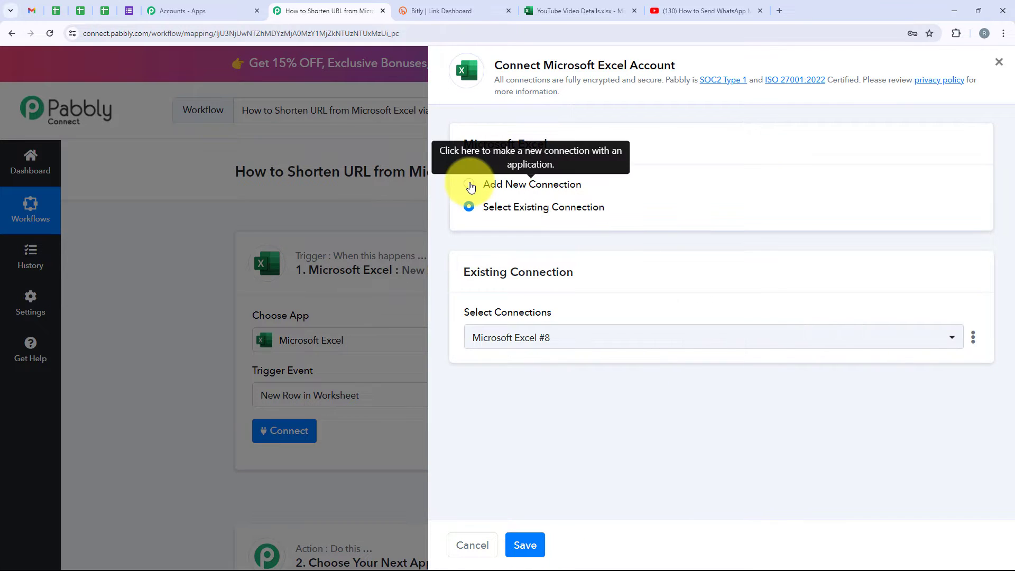
{"action": "left_click", "coordinate": [469, 185]}
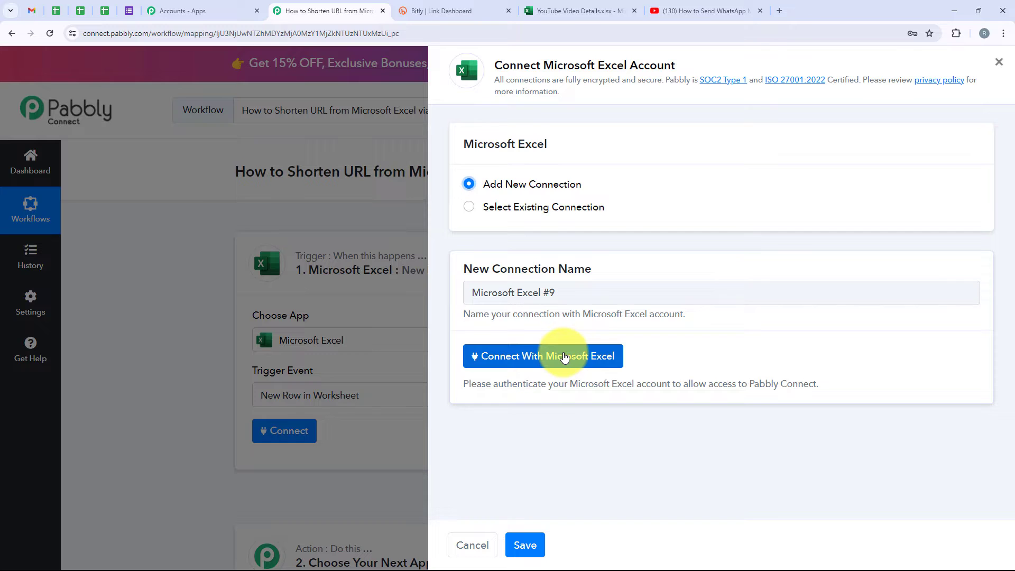
{"action": "left_click", "coordinate": [565, 358]}
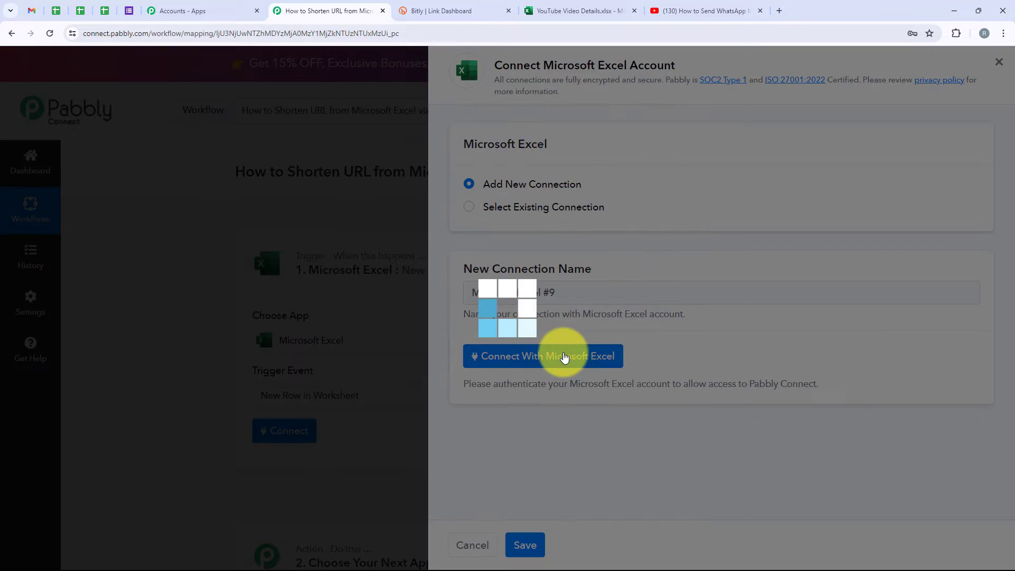
{"action": "scroll", "coordinate": [324, 442], "scroll_direction": "down", "scroll_amount": 10}
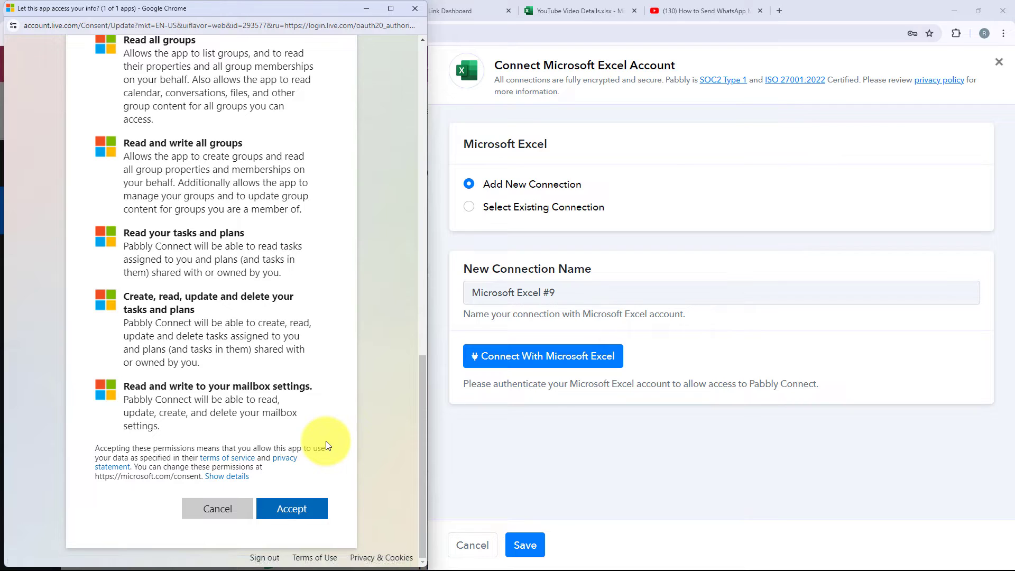
{"action": "left_click", "coordinate": [300, 518]}
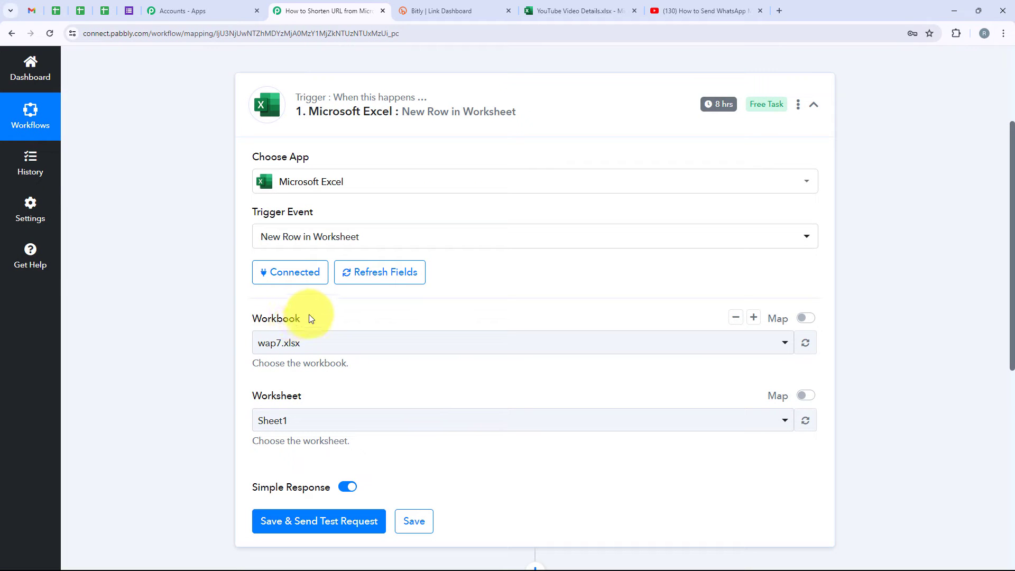
{"action": "left_click_drag", "start_coordinate": [294, 317], "coordinate": [192, 324]}
{"action": "left_click_drag", "start_coordinate": [327, 407], "coordinate": [196, 390]}
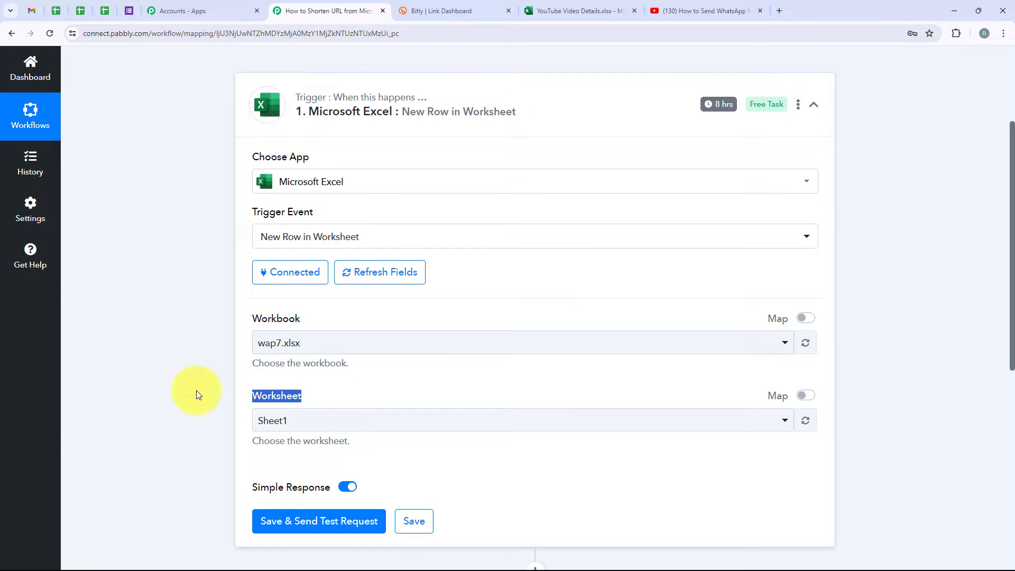
Check the Long URL sheet in the YouTube Video Details spreadsheet
{"action": "left_click", "coordinate": [408, 385]}
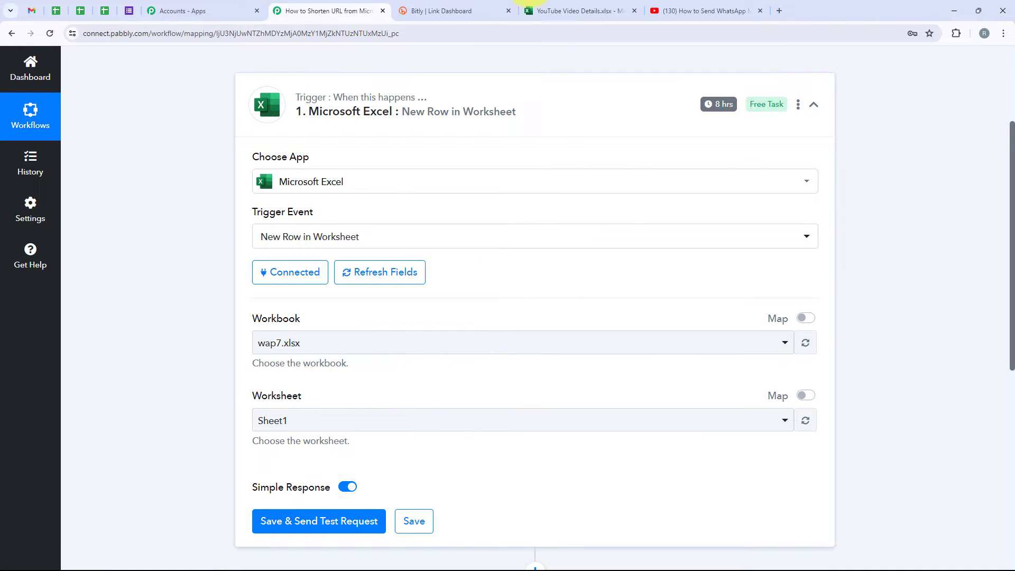
{"action": "left_click", "coordinate": [532, 9]}
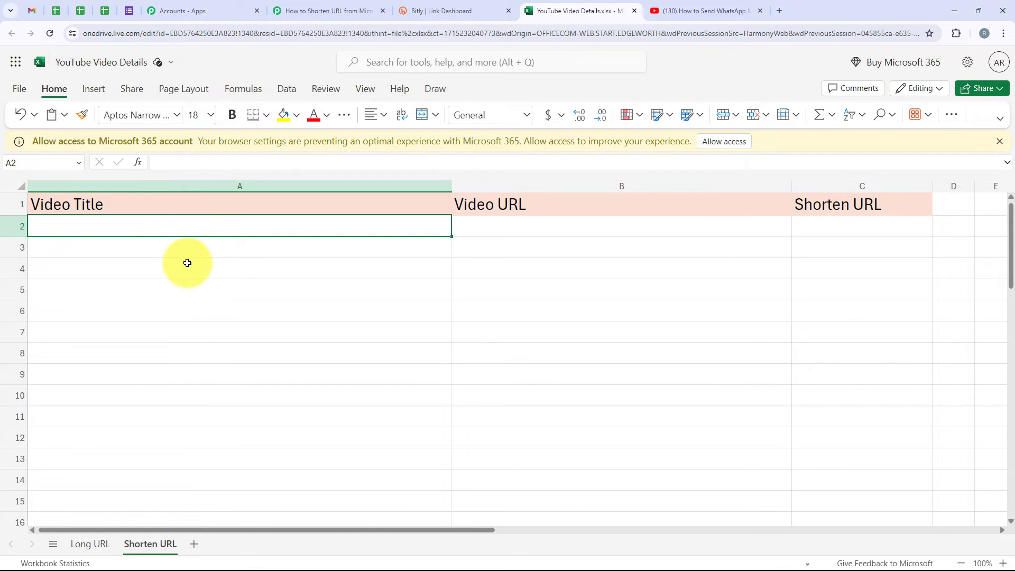
{"action": "left_click", "coordinate": [105, 545]}
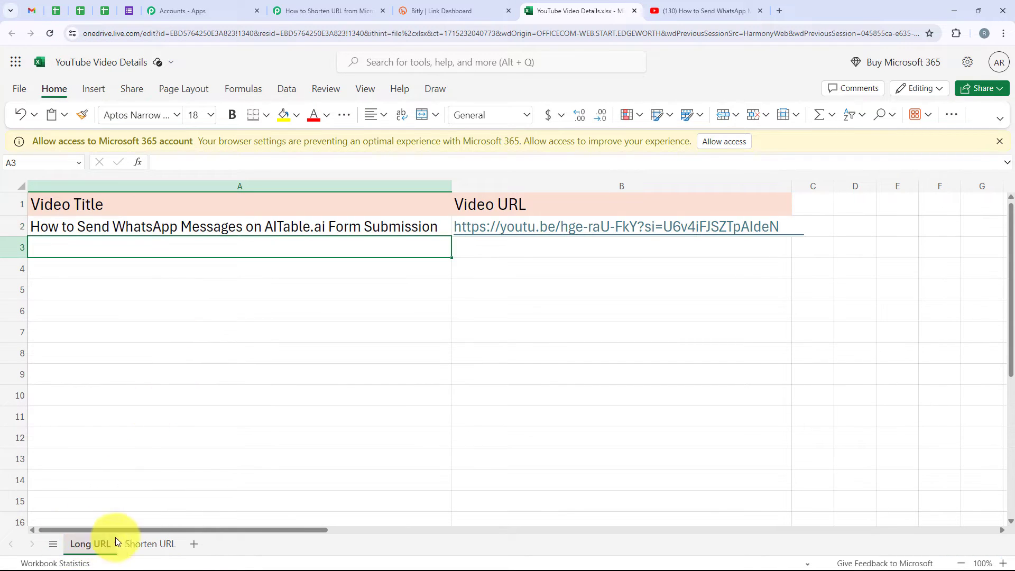
{"action": "left_click", "coordinate": [319, 11]}
Choose the YouTube Video Details.xlsx workbook for the Excel trigger
{"action": "left_click", "coordinate": [283, 349]}
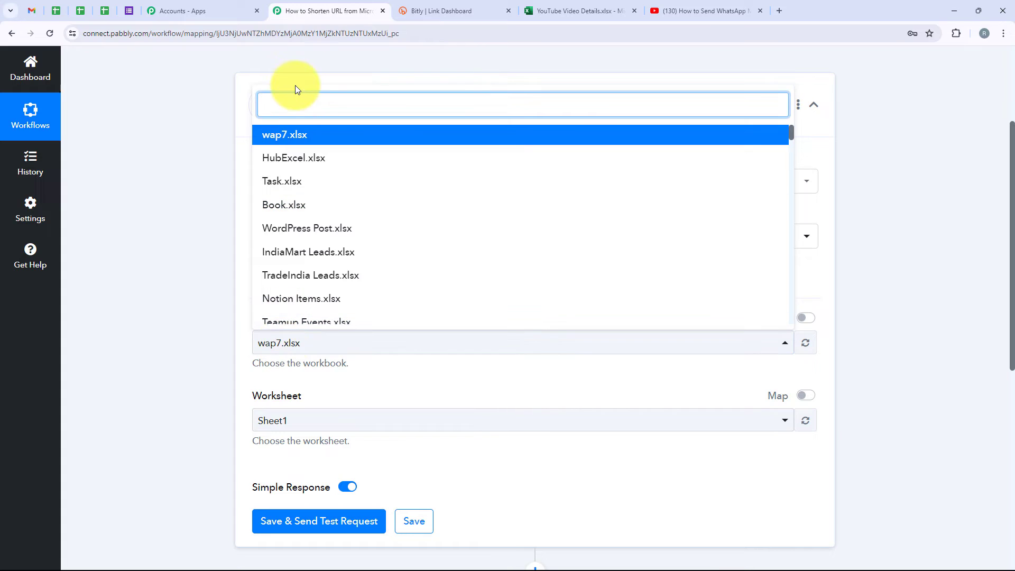
{"action": "type", "text": "you"}
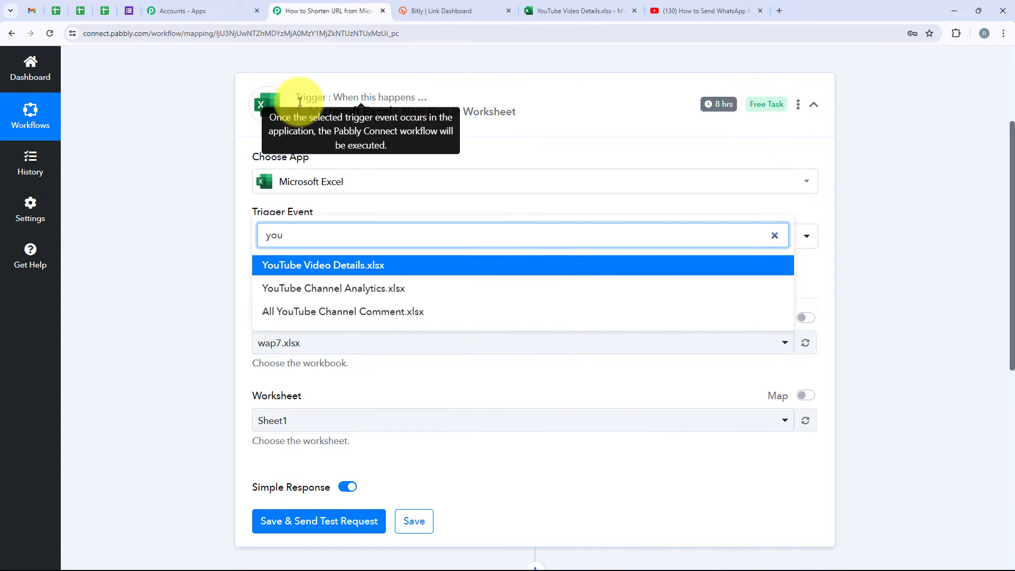
{"action": "left_click", "coordinate": [358, 265]}
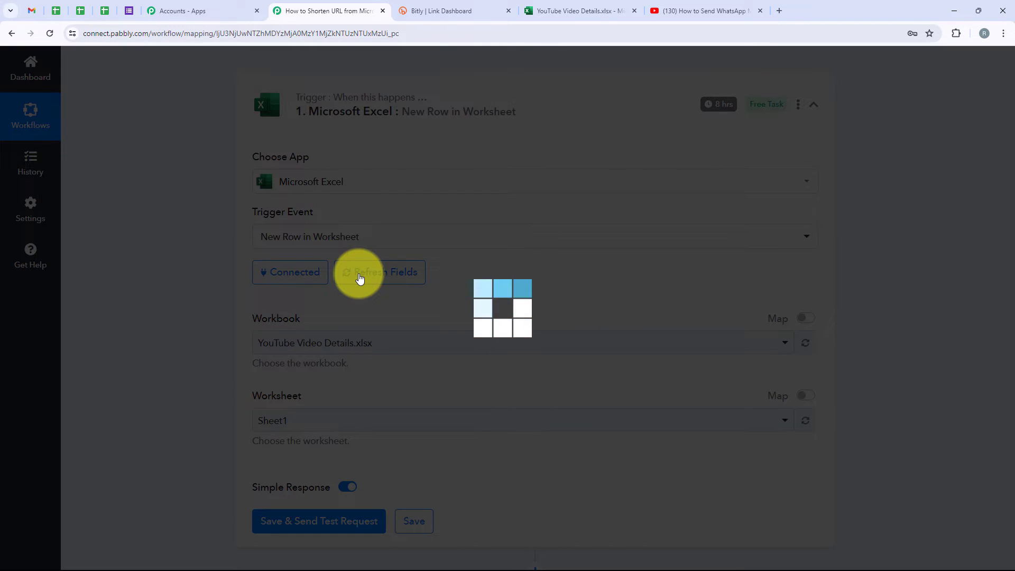
{"action": "scroll", "coordinate": [339, 296], "scroll_direction": "down", "scroll_amount": 2}
{"action": "left_click", "coordinate": [290, 314]}
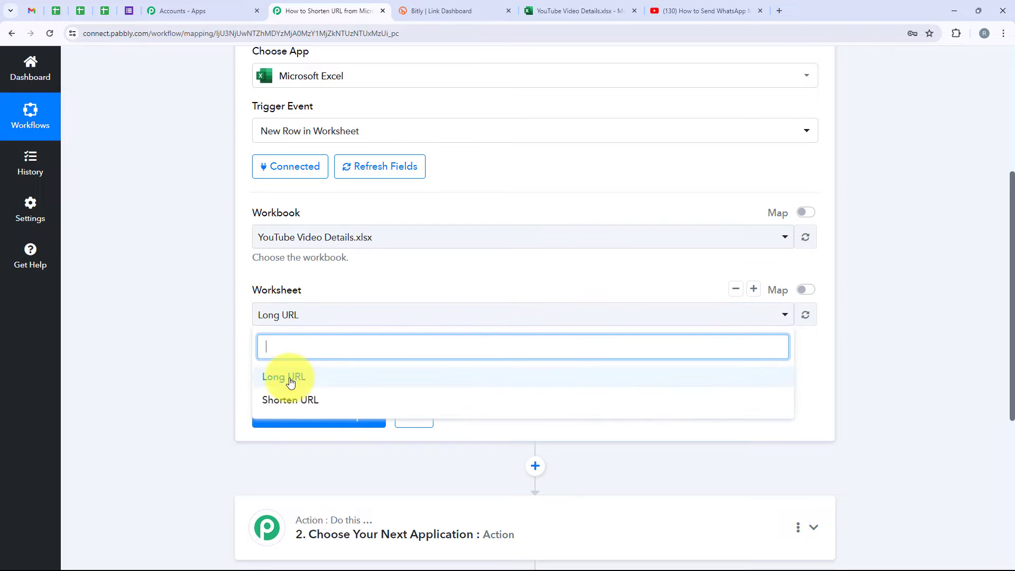
Select the Long URL worksheet and send a test request, comparing with the sheet
{"action": "left_click", "coordinate": [326, 382]}
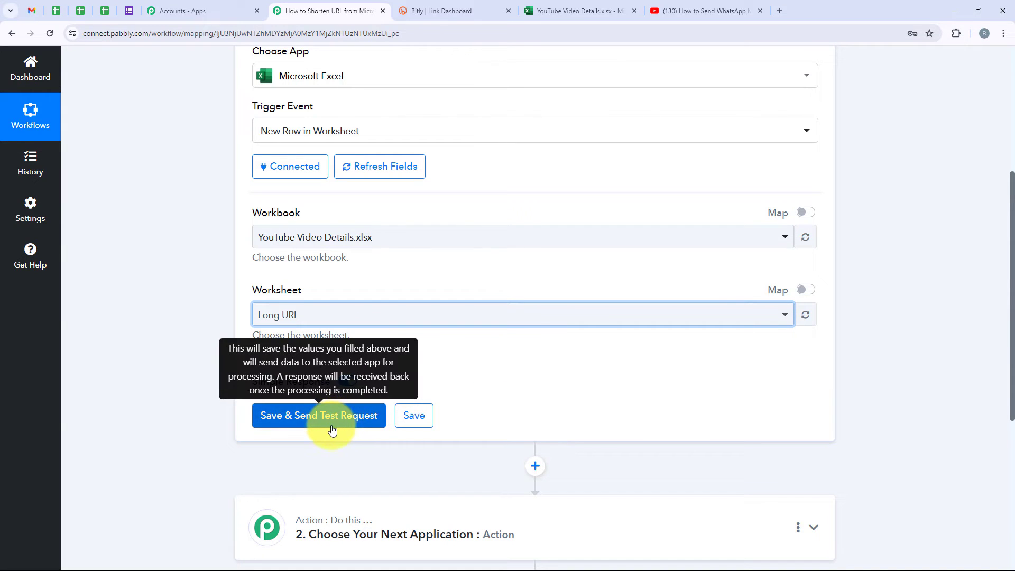
{"action": "left_click", "coordinate": [331, 420]}
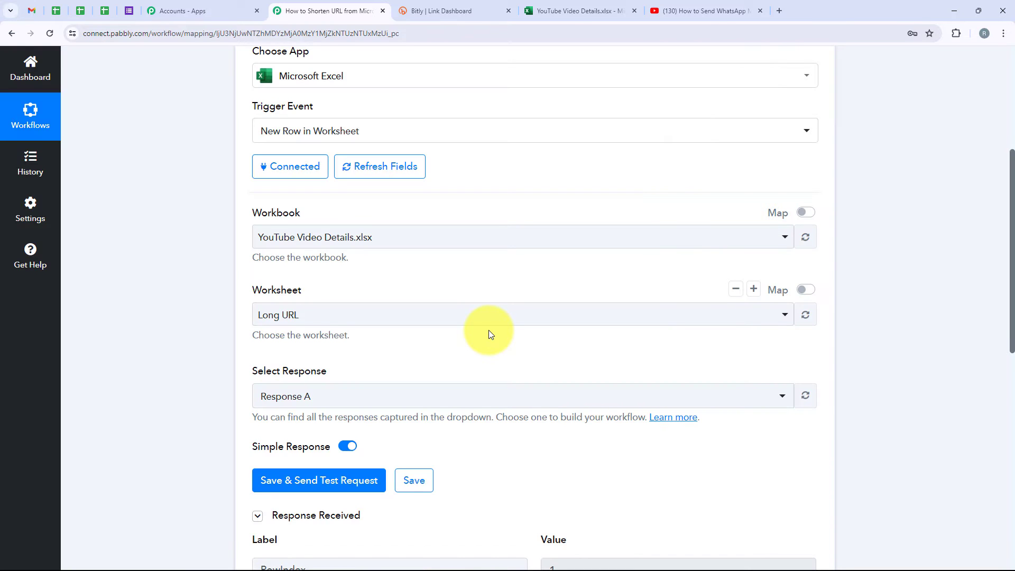
{"action": "left_click", "coordinate": [545, 10]}
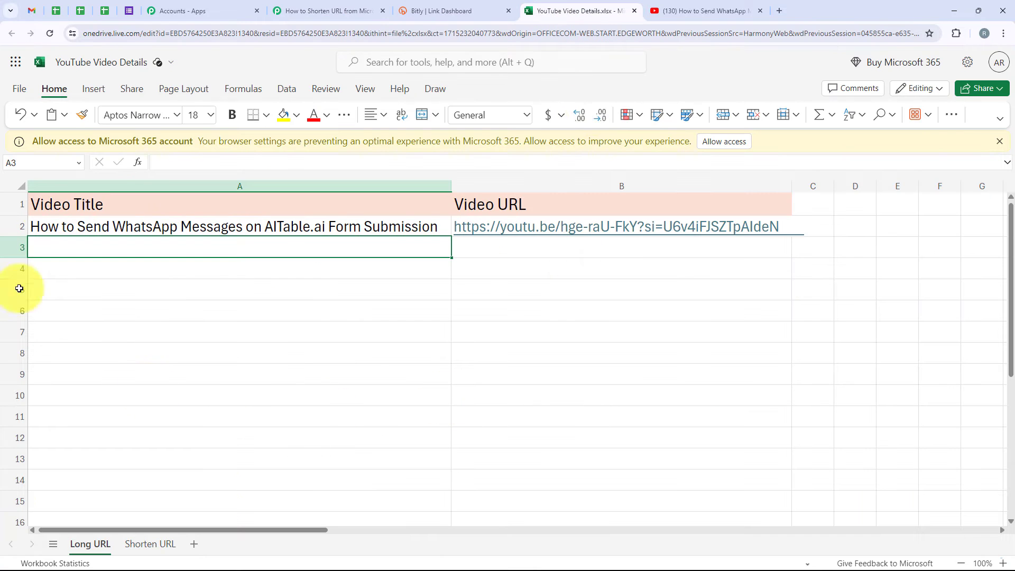
{"action": "left_click", "coordinate": [343, 7]}
Expand the RowData 0 title and RowData 1 link in the test response
{"action": "scroll", "coordinate": [511, 350], "scroll_direction": "down", "scroll_amount": 4}
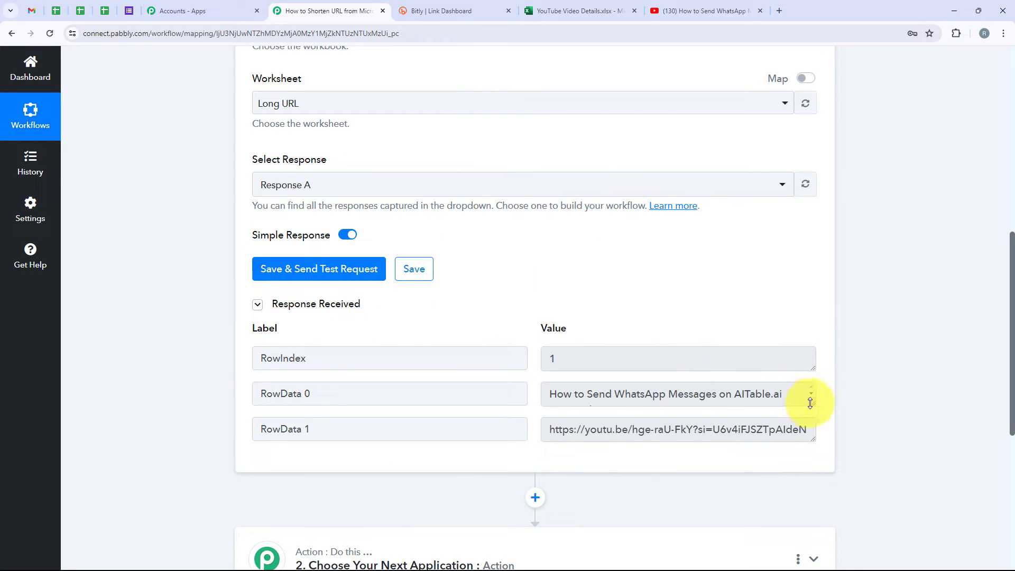
{"action": "left_click_drag", "start_coordinate": [813, 408], "coordinate": [812, 425]}
{"action": "left_click_drag", "start_coordinate": [813, 463], "coordinate": [508, 444]}
{"action": "scroll", "coordinate": [508, 444], "scroll_direction": "down", "scroll_amount": 2}
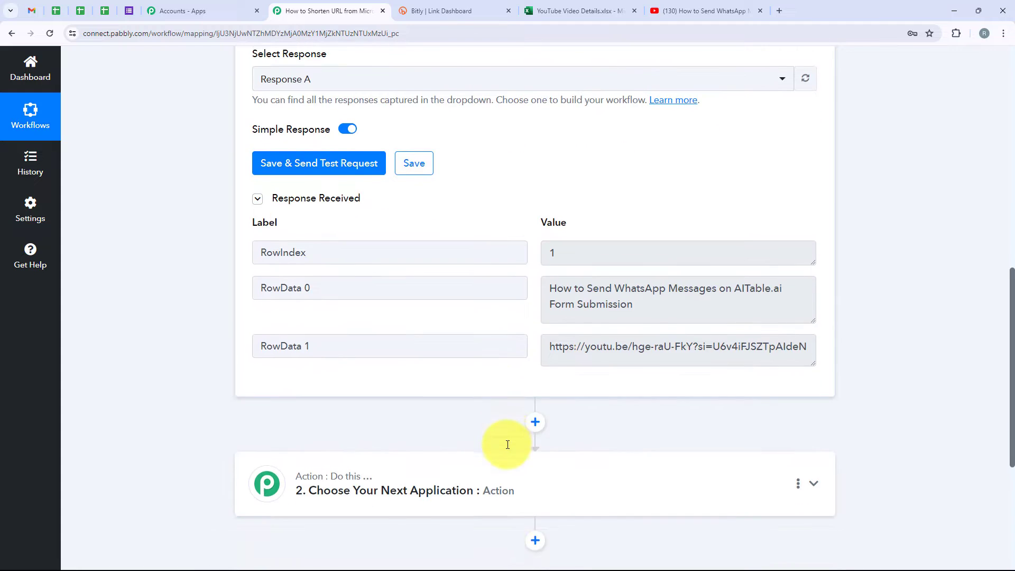
{"action": "scroll", "coordinate": [508, 444], "scroll_direction": "up", "scroll_amount": 3}
{"action": "scroll", "coordinate": [188, 264], "scroll_direction": "up", "scroll_amount": 8}
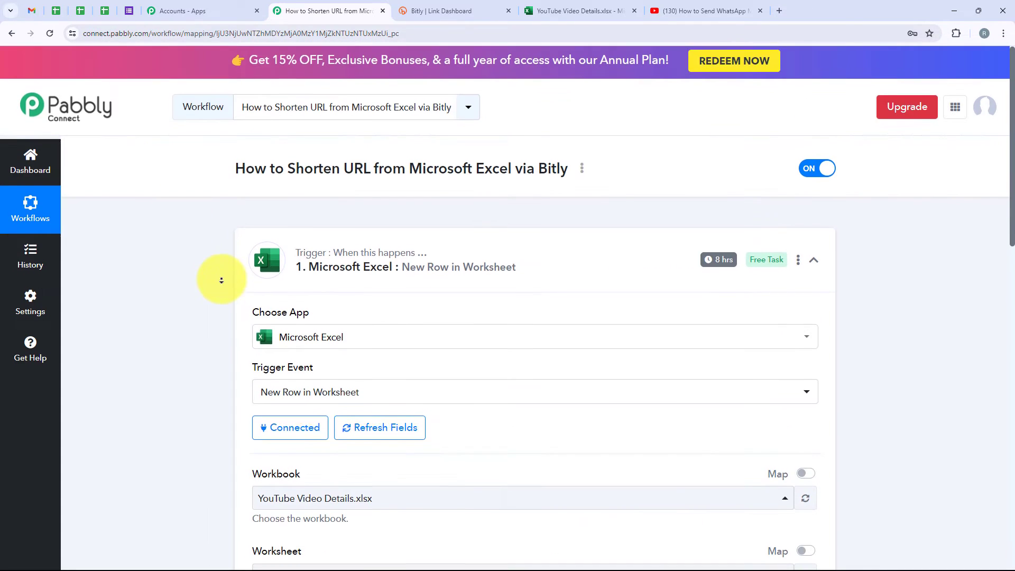
{"action": "left_click", "coordinate": [533, 257]}
Expand the second step and search the app list for Bitly
{"action": "scroll", "coordinate": [454, 294], "scroll_direction": "down", "scroll_amount": 2}
{"action": "left_click", "coordinate": [453, 294]}
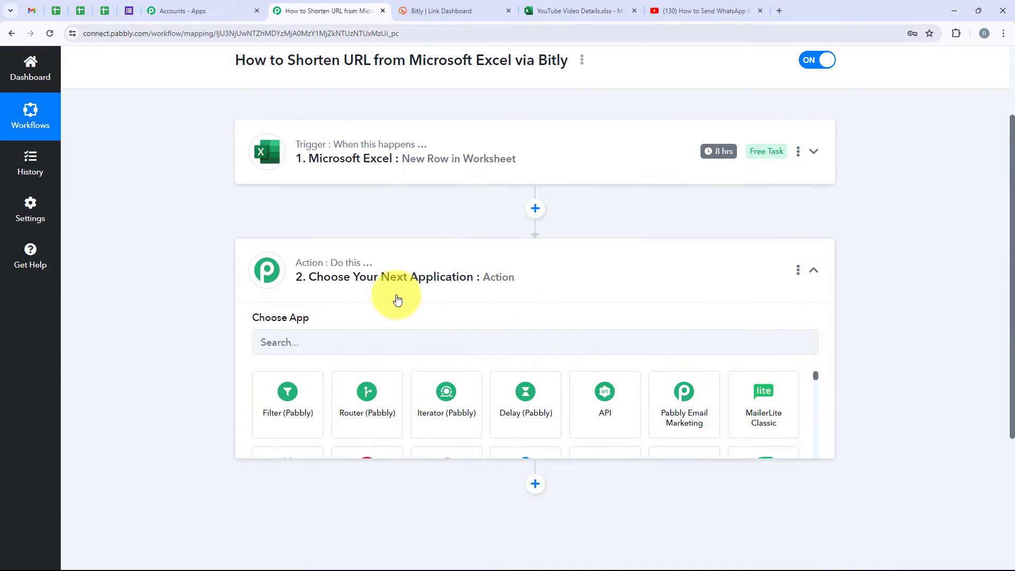
{"action": "scroll", "coordinate": [303, 322], "scroll_direction": "down", "scroll_amount": 2}
{"action": "left_click", "coordinate": [303, 275]}
{"action": "type", "text": "bilt"}
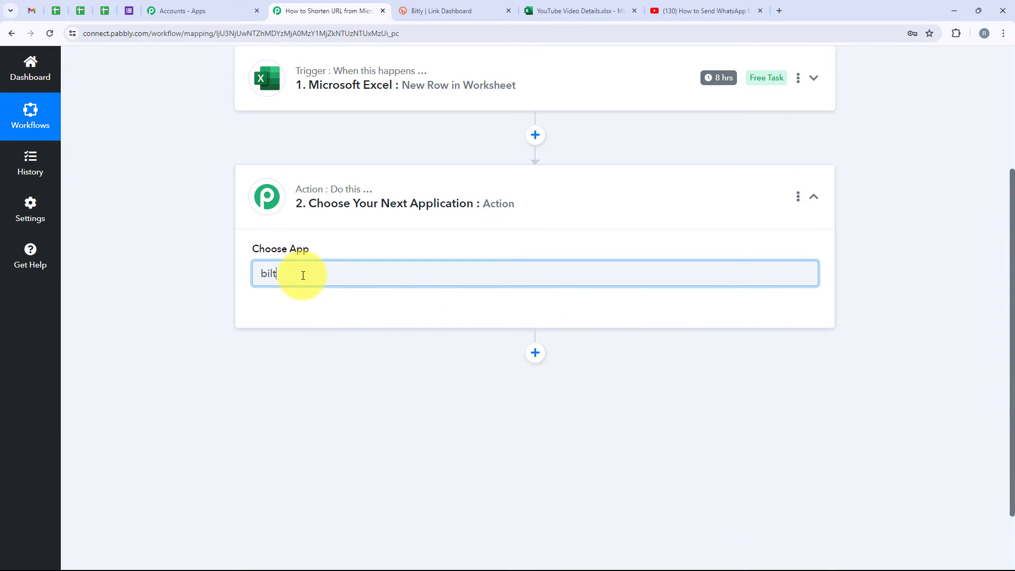
{"action": "key", "text": "BackSpace"}
{"action": "key", "text": "BackSpace"}
{"action": "type", "text": "l"}
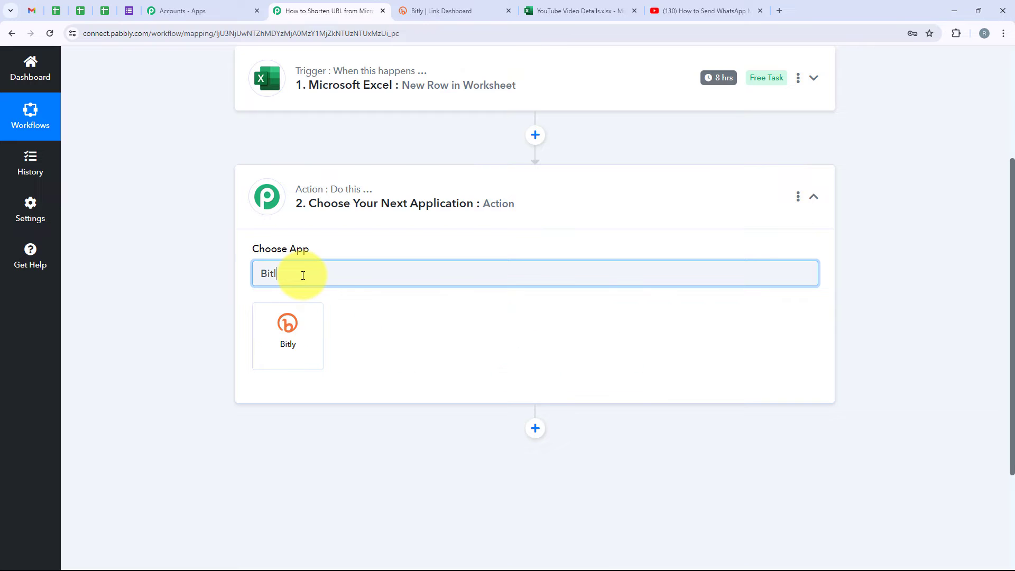
{"action": "left_click", "coordinate": [544, 9]}
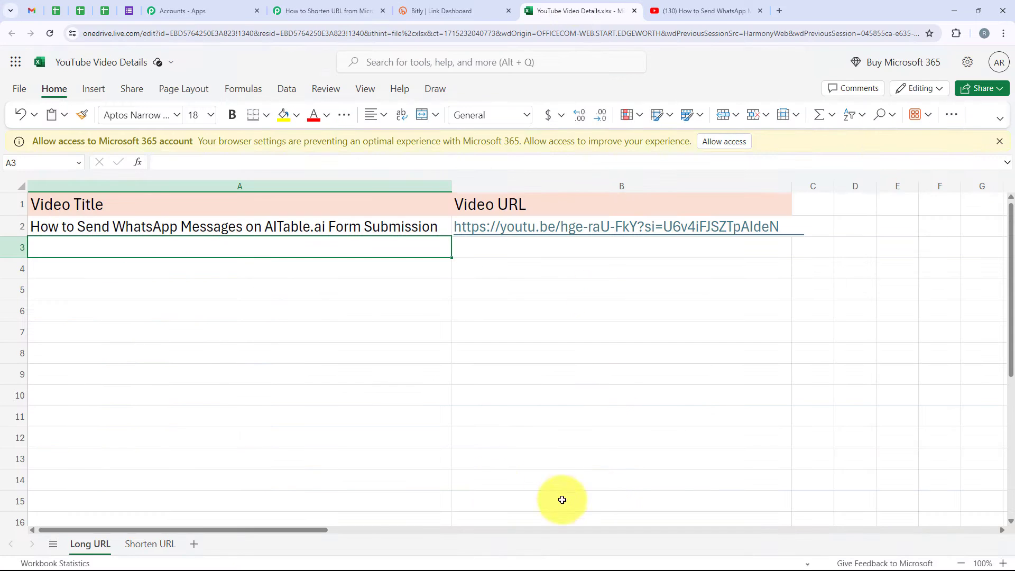
{"action": "left_click", "coordinate": [354, 6]}
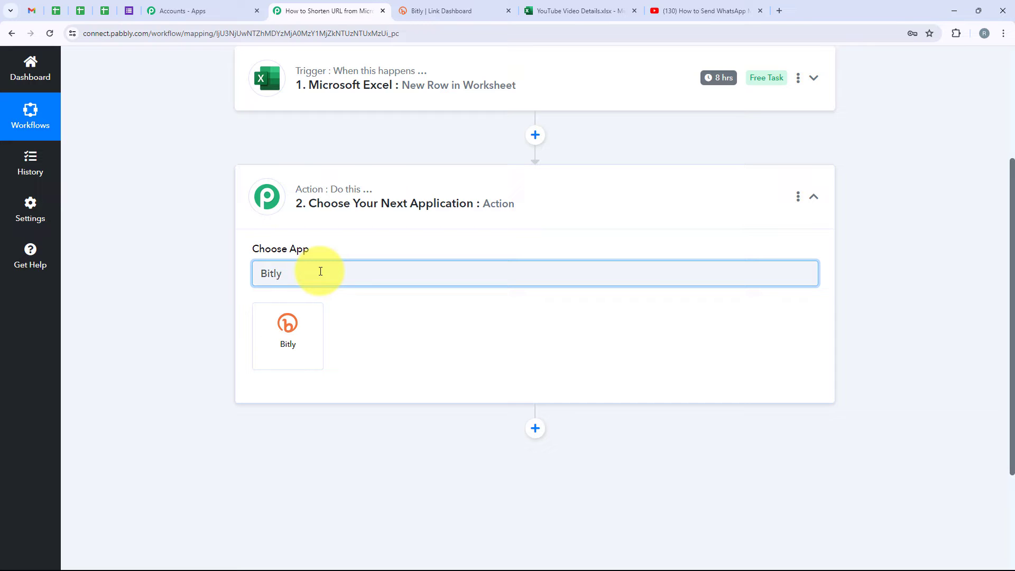
Choose Bitly as the action app with the Shorten Link event
{"action": "left_click_drag", "start_coordinate": [321, 271], "coordinate": [256, 285]}
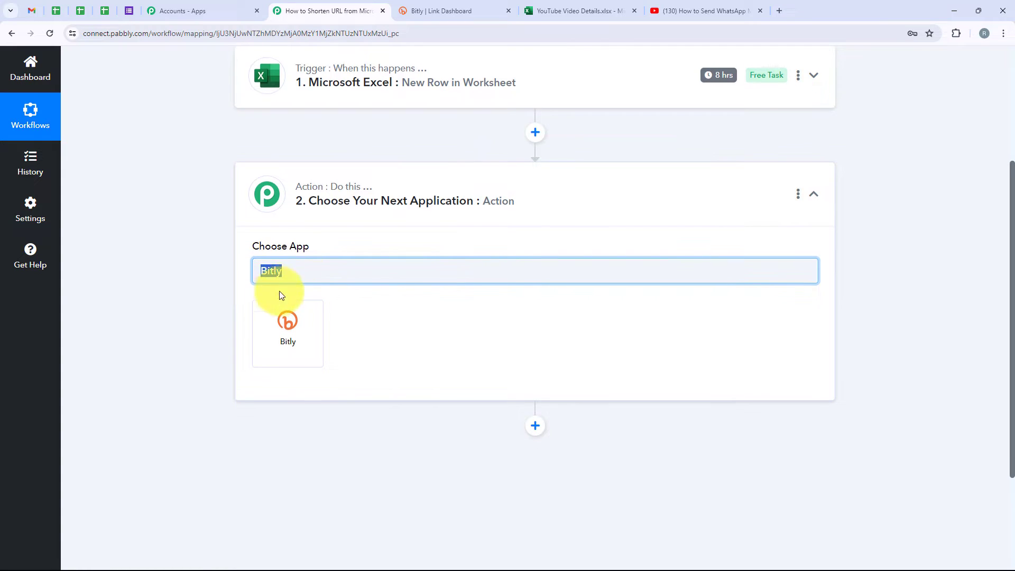
{"action": "left_click", "coordinate": [286, 349]}
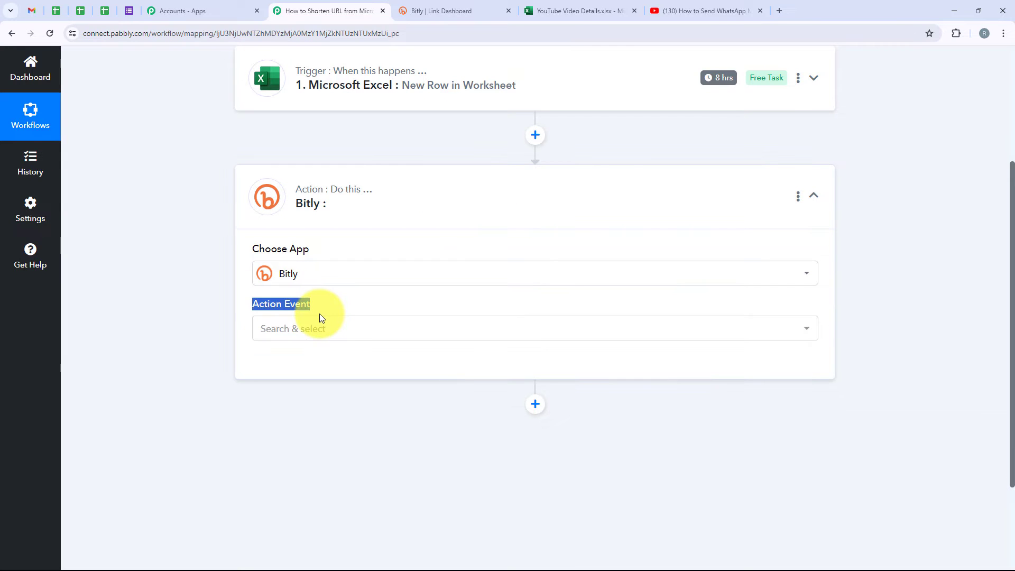
{"action": "left_click", "coordinate": [319, 329]}
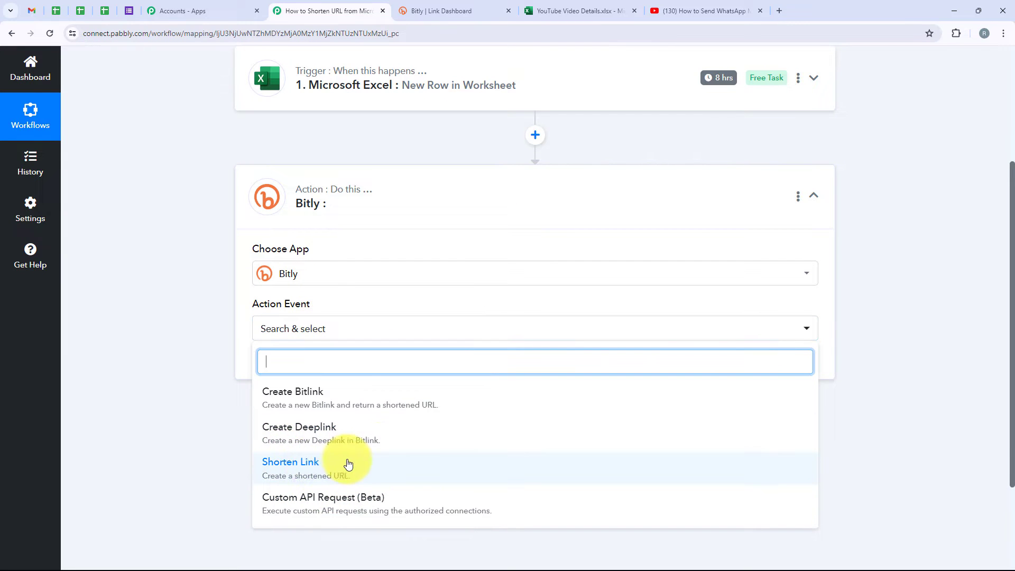
{"action": "left_click", "coordinate": [339, 465]}
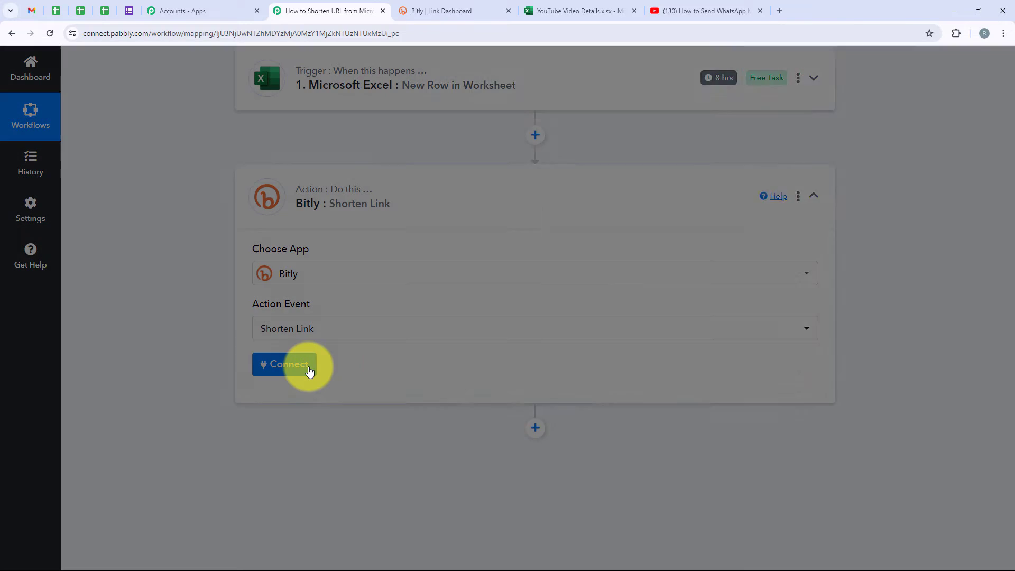
Add a new Bitly connection and allow Pabbly access in the Bitly authorization popup
{"action": "left_click", "coordinate": [307, 371]}
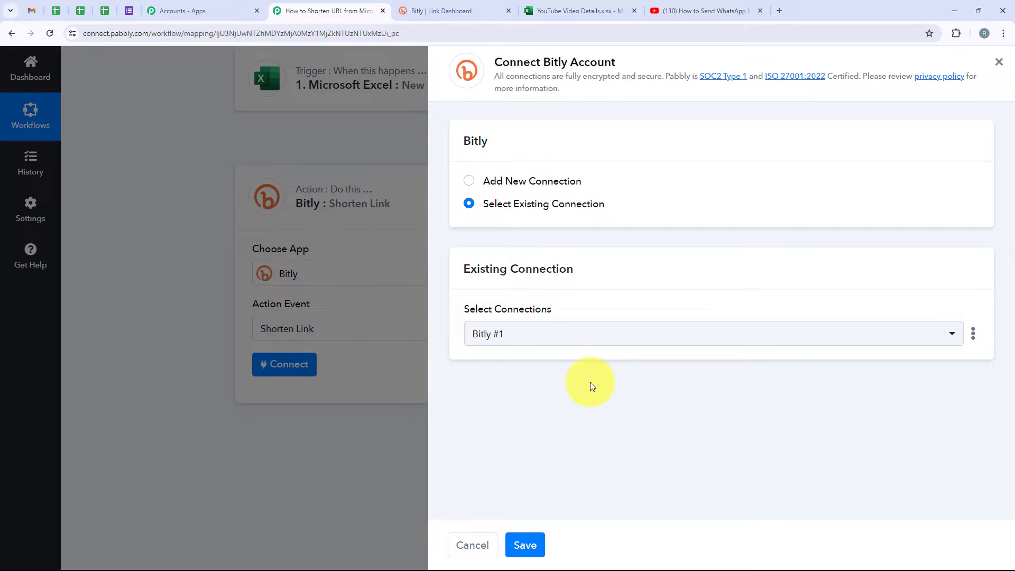
{"action": "left_click", "coordinate": [521, 183]}
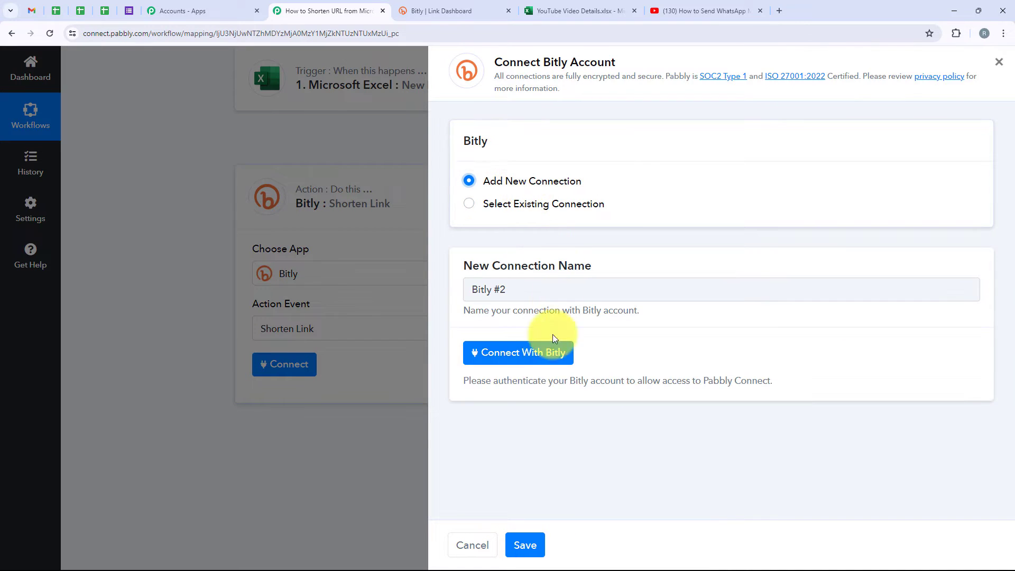
{"action": "left_click", "coordinate": [547, 353]}
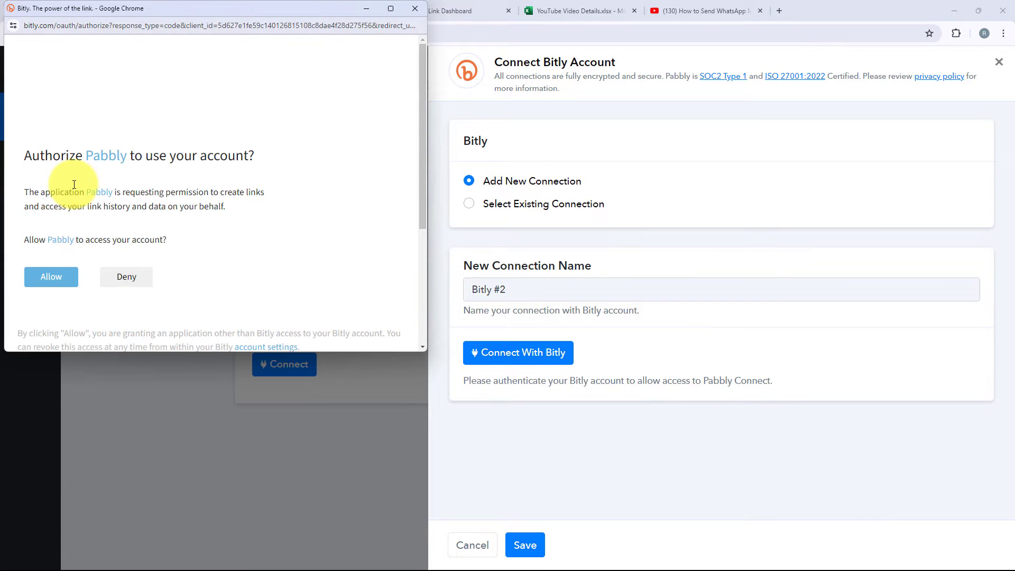
{"action": "left_click", "coordinate": [48, 276]}
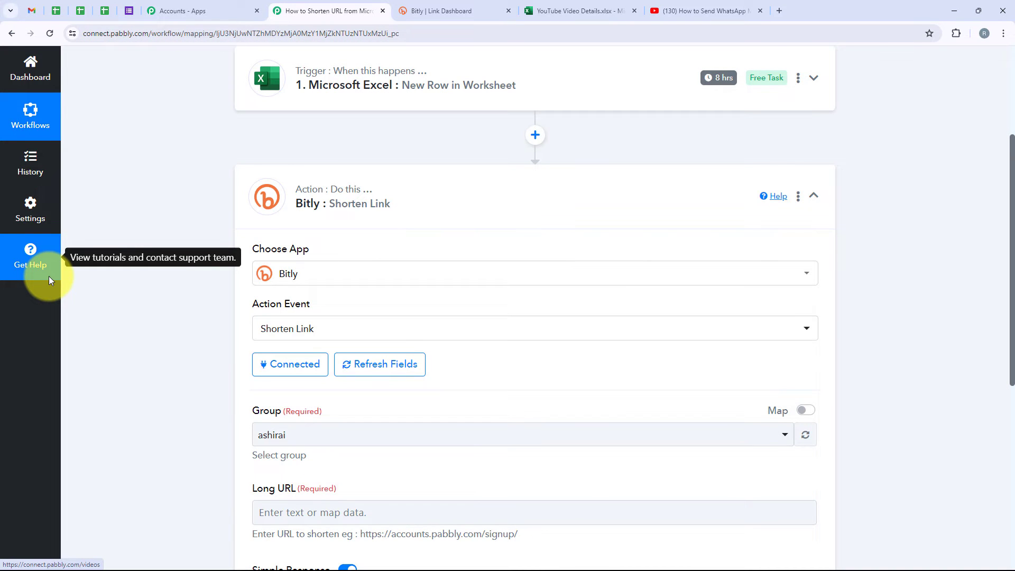
{"action": "scroll", "coordinate": [192, 253], "scroll_direction": "down", "scroll_amount": 3}
Set the Bitly step's Group to ashirai
{"action": "scroll", "coordinate": [192, 253], "scroll_direction": "down", "scroll_amount": 1}
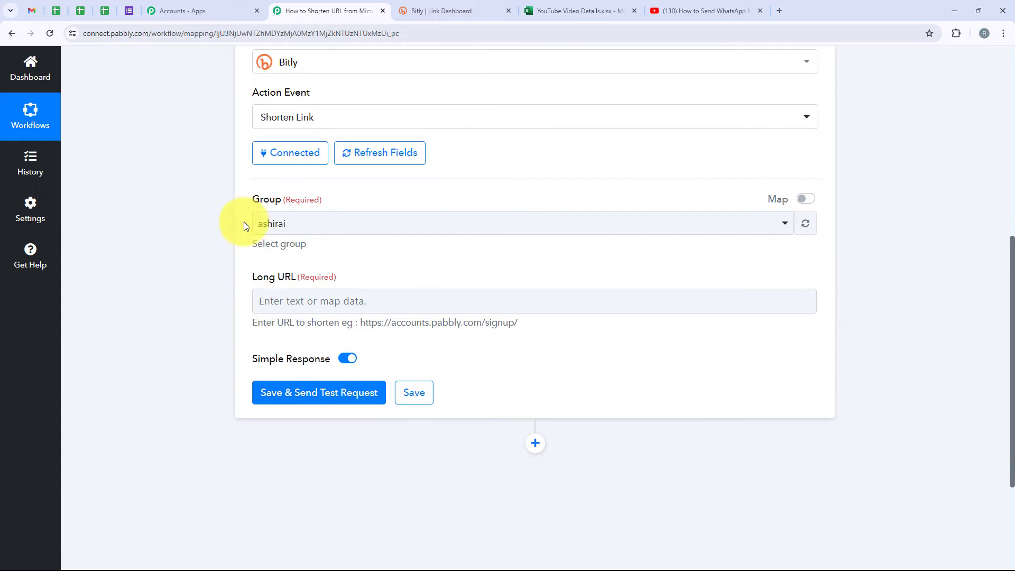
{"action": "left_click_drag", "start_coordinate": [249, 199], "coordinate": [288, 218]}
{"action": "left_click", "coordinate": [285, 221]}
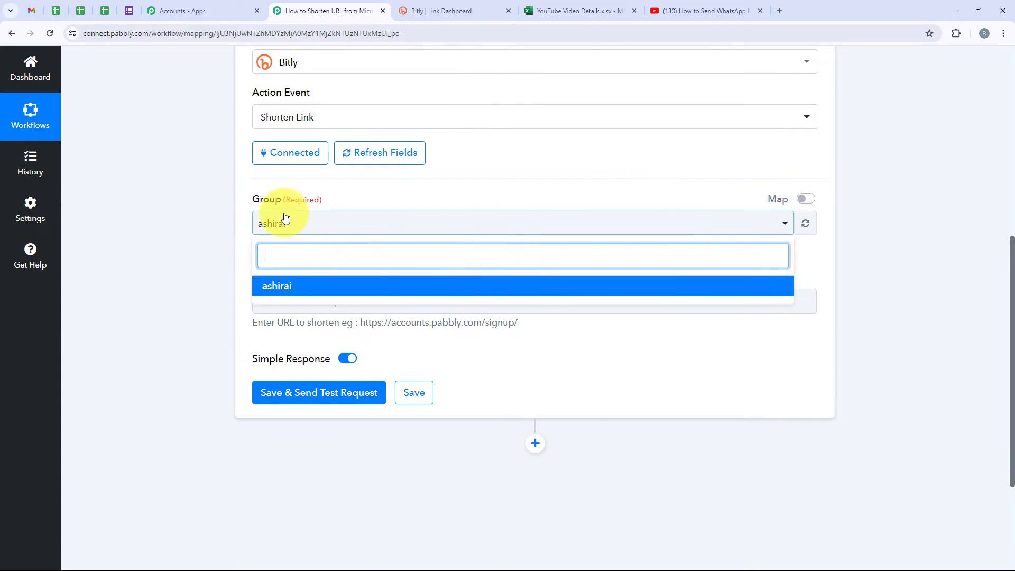
{"action": "left_click", "coordinate": [291, 290]}
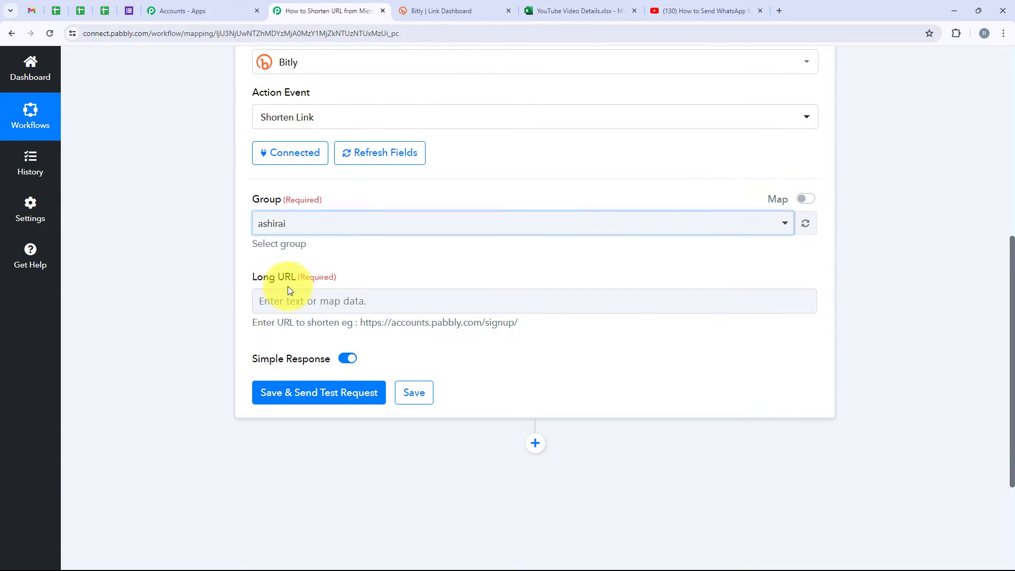
Map the Excel RowData 1 URL into Long URL and send a test request
{"action": "left_click_drag", "start_coordinate": [242, 277], "coordinate": [296, 286]}
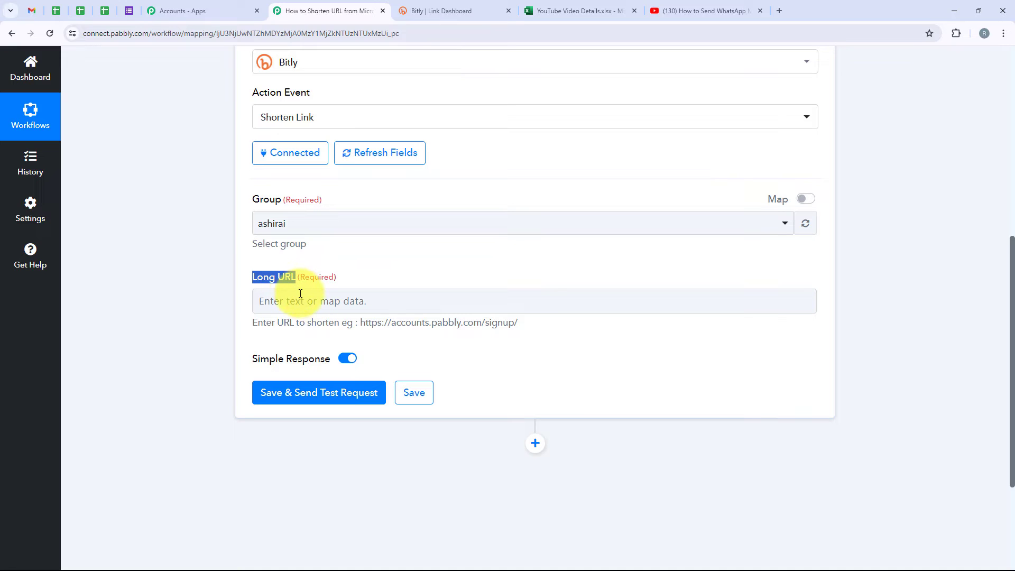
{"action": "left_click", "coordinate": [302, 296]}
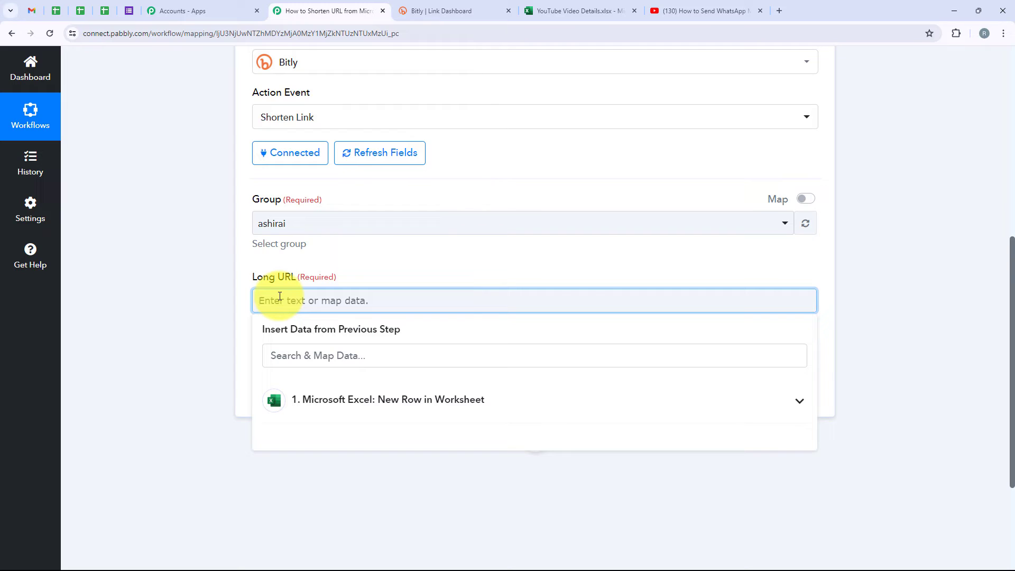
{"action": "left_click", "coordinate": [442, 399]}
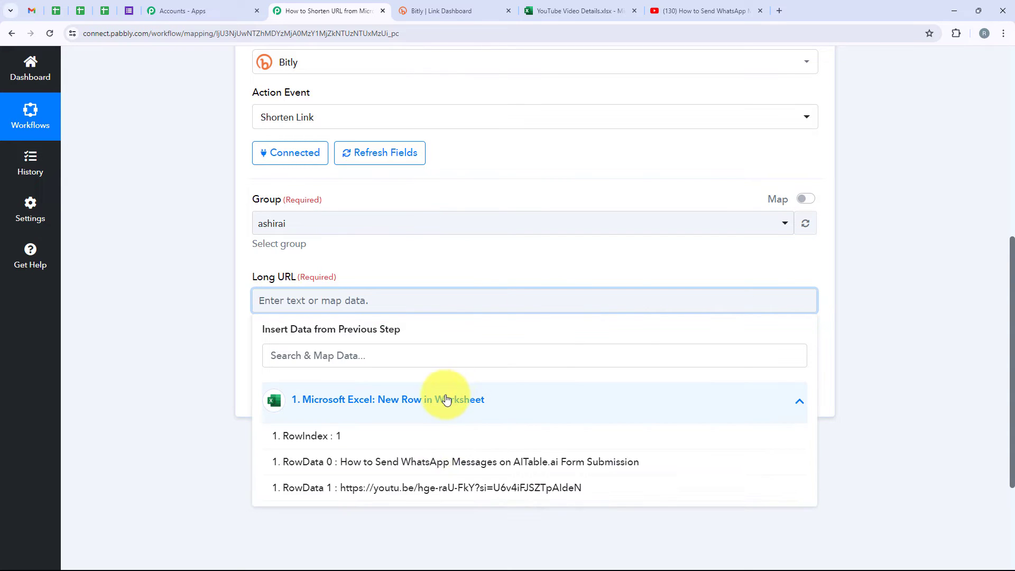
{"action": "left_click", "coordinate": [582, 499]}
{"action": "left_click", "coordinate": [207, 342]}
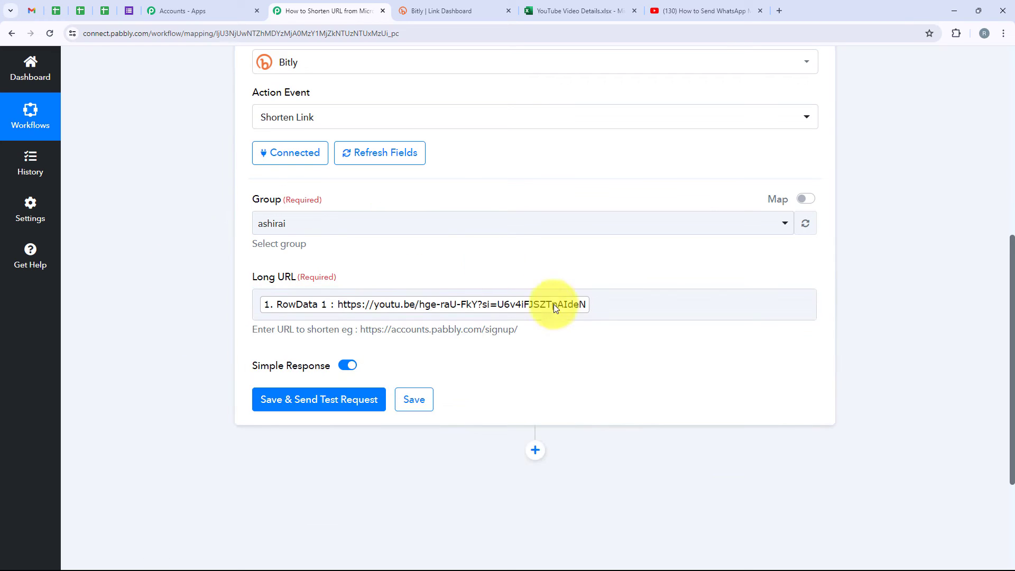
{"action": "left_click", "coordinate": [344, 404]}
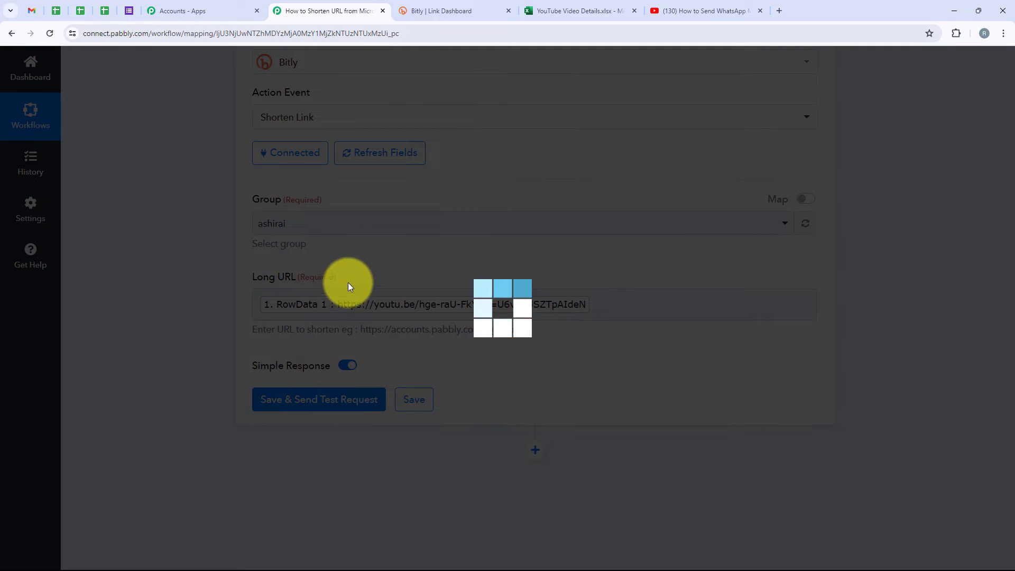
{"action": "scroll", "coordinate": [412, 317], "scroll_direction": "down", "scroll_amount": 3}
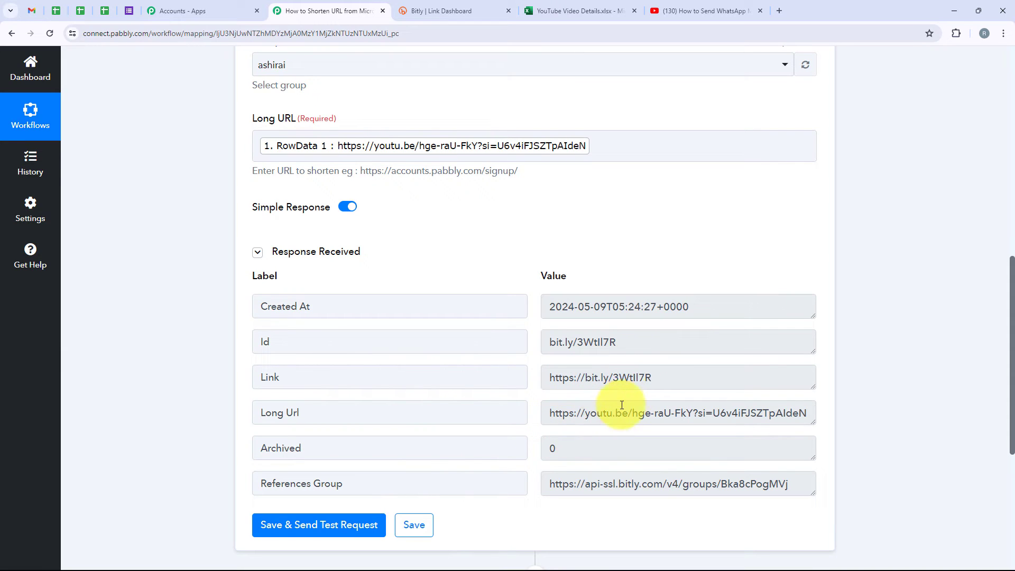
Review the Bitly response's short link, then check cell C2 of the Excel Shorten URL sheet
{"action": "left_click_drag", "start_coordinate": [667, 380], "coordinate": [817, 411]}
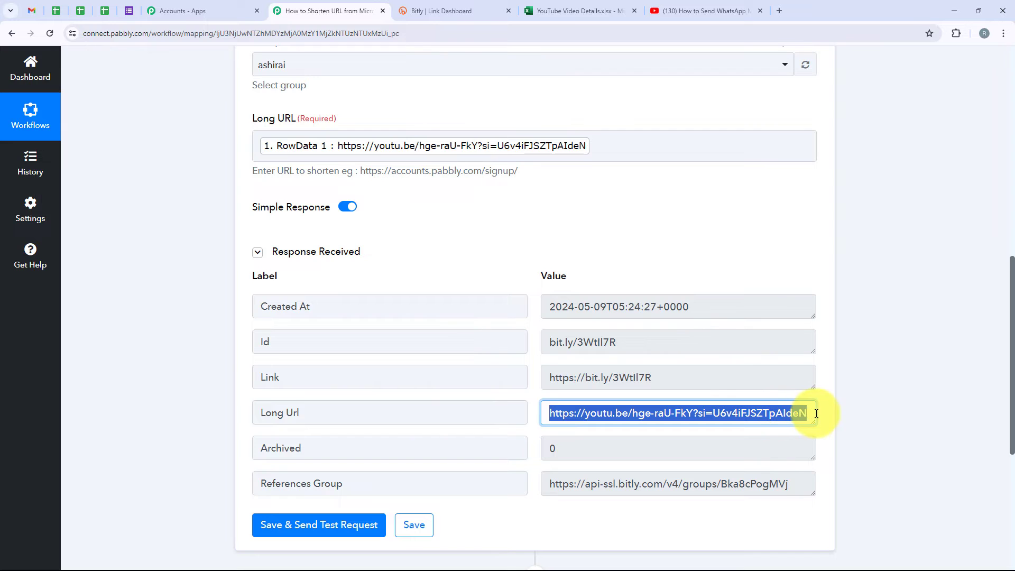
{"action": "left_click", "coordinate": [419, 315]}
{"action": "left_click", "coordinate": [413, 259]}
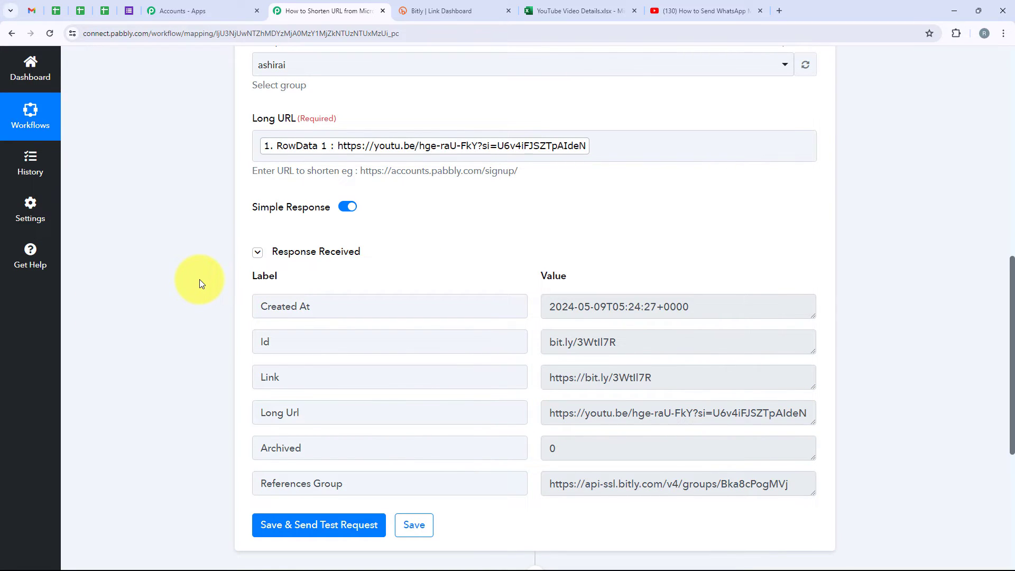
{"action": "scroll", "coordinate": [199, 284], "scroll_direction": "up", "scroll_amount": 4}
{"action": "scroll", "coordinate": [201, 277], "scroll_direction": "up", "scroll_amount": 1}
{"action": "scroll", "coordinate": [201, 277], "scroll_direction": "down", "scroll_amount": 5}
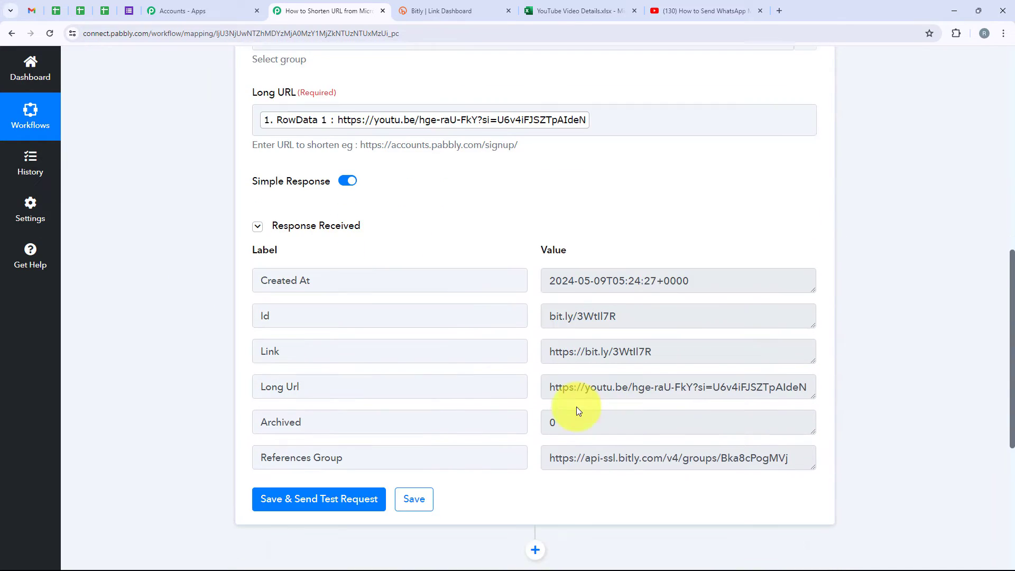
{"action": "left_click", "coordinate": [577, 10]}
{"action": "left_click", "coordinate": [150, 544]}
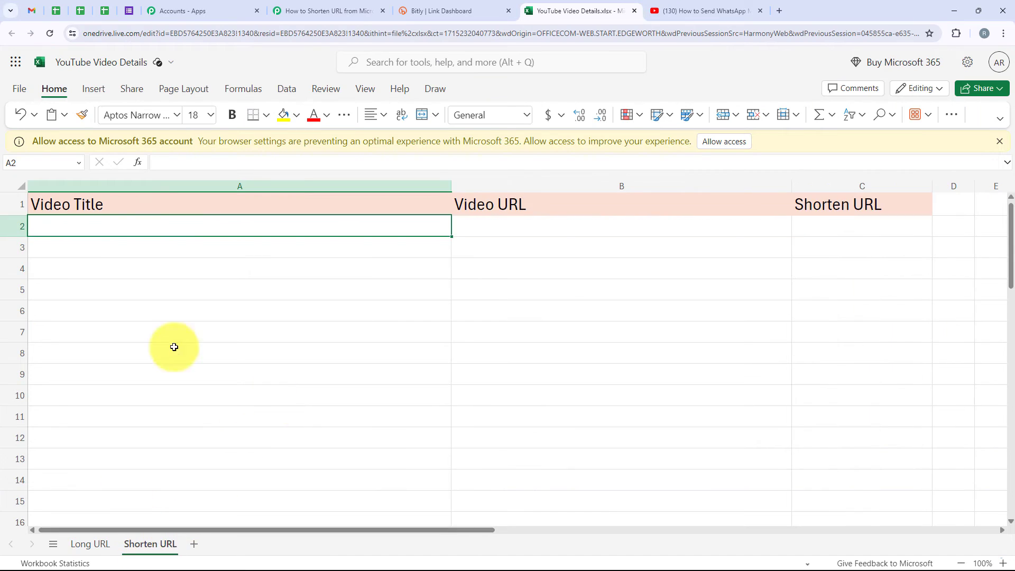
{"action": "left_click", "coordinate": [846, 228]}
Add a new step after the Bitly step and pick Microsoft Excel as its app
{"action": "left_click", "coordinate": [328, 10]}
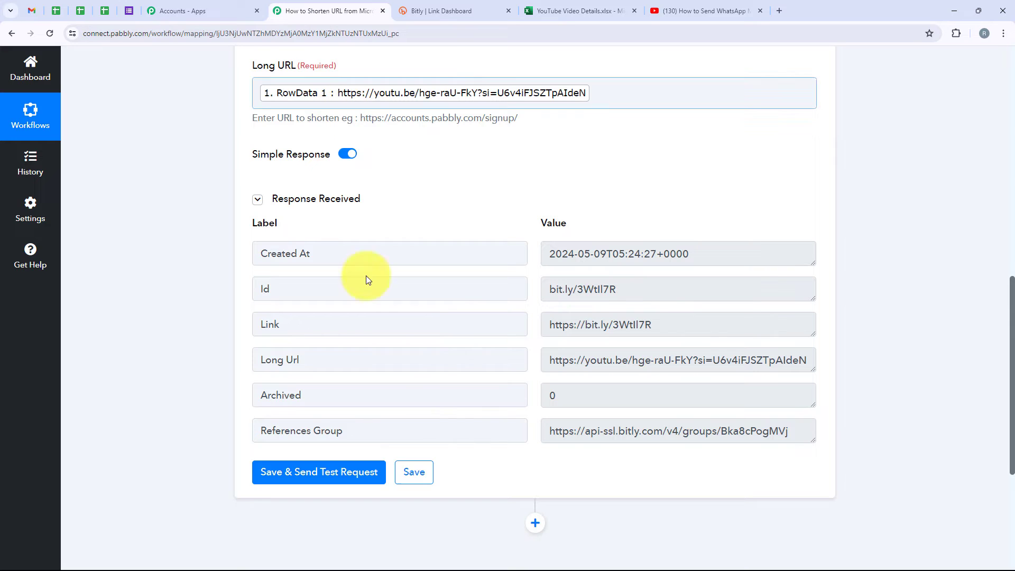
{"action": "scroll", "coordinate": [460, 419], "scroll_direction": "down", "scroll_amount": 3}
{"action": "left_click", "coordinate": [536, 365]}
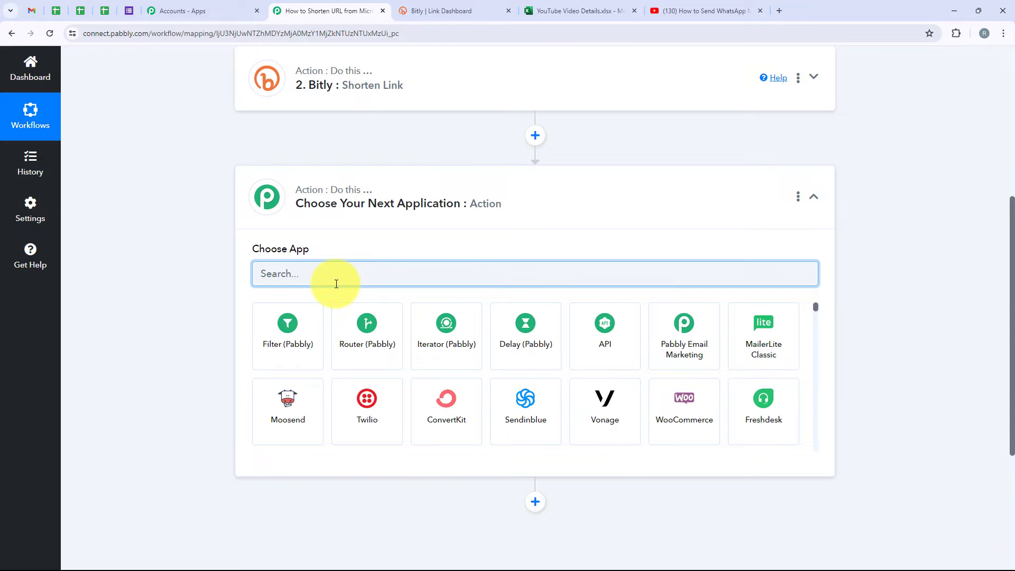
{"action": "type", "text": "Micr"}
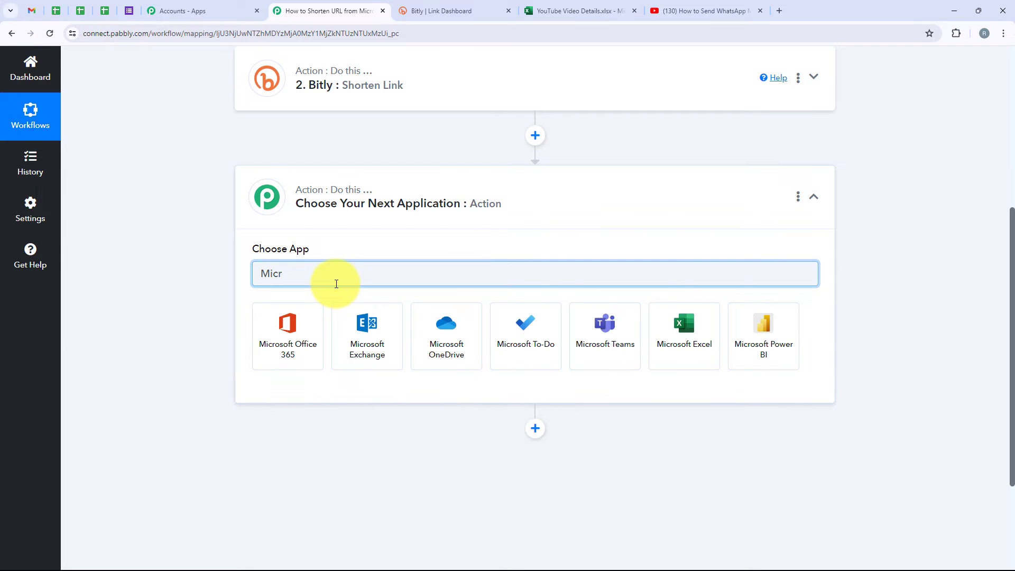
{"action": "type", "text": "osoft Excel"}
{"action": "left_click", "coordinate": [306, 311]}
Set the Excel step to Add Row To Worksheet and save it with the existing Excel connection
{"action": "left_click", "coordinate": [319, 322]}
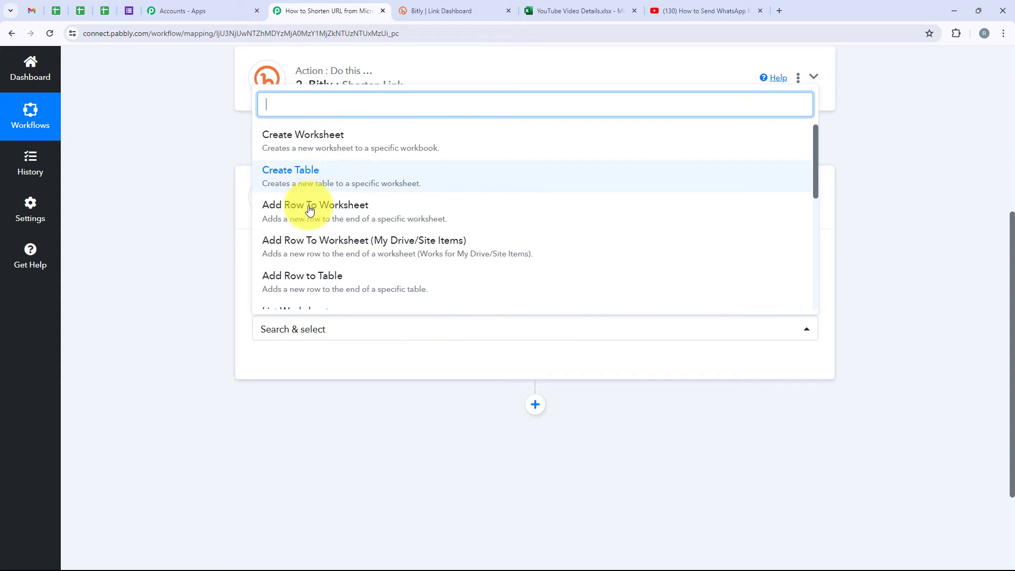
{"action": "left_click", "coordinate": [309, 207]}
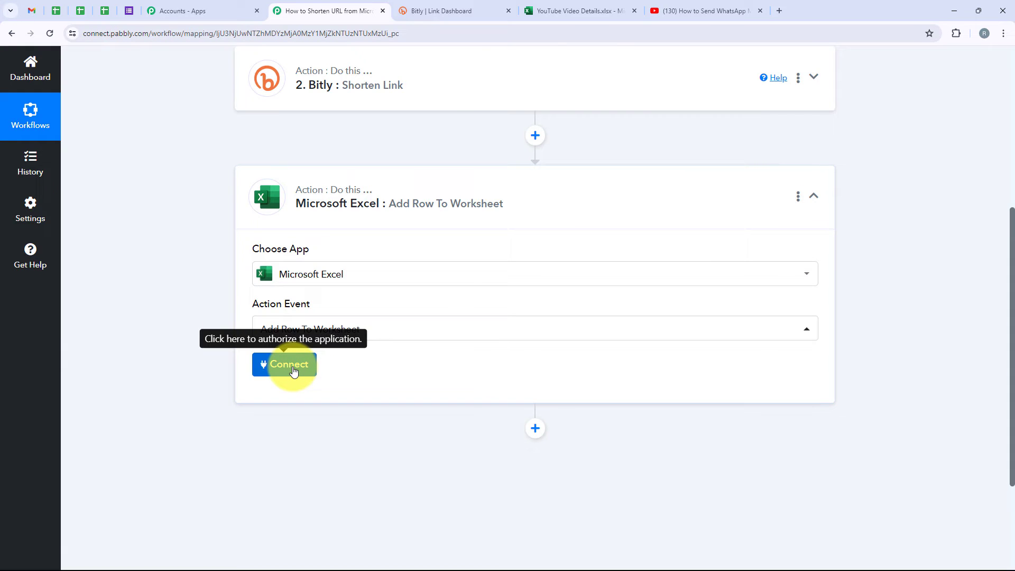
{"action": "left_click", "coordinate": [294, 371]}
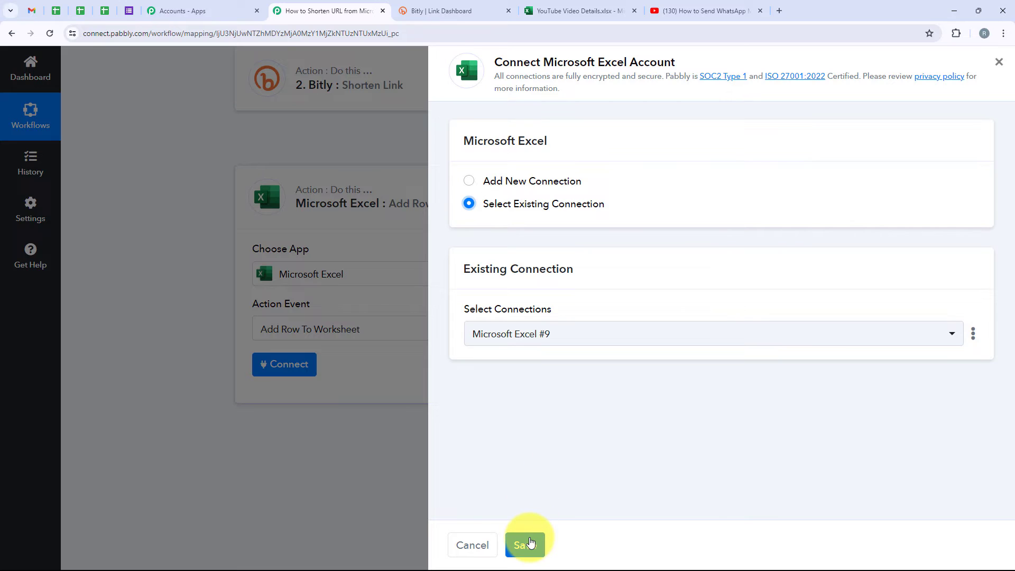
{"action": "left_click", "coordinate": [530, 544]}
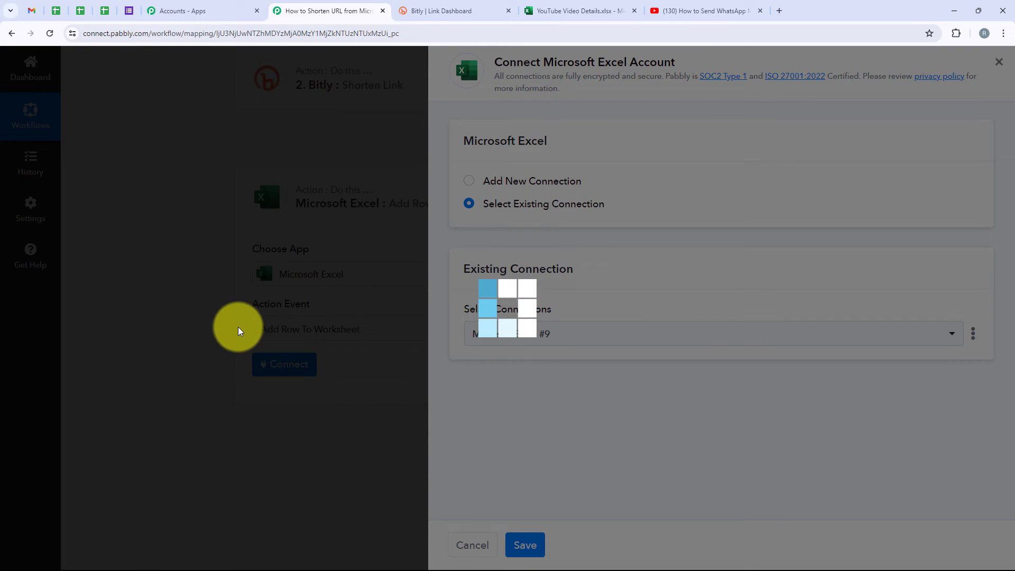
Select YouTube Video Details.xlsx as the add-row step's workbook
{"action": "scroll", "coordinate": [238, 329], "scroll_direction": "down", "scroll_amount": 2}
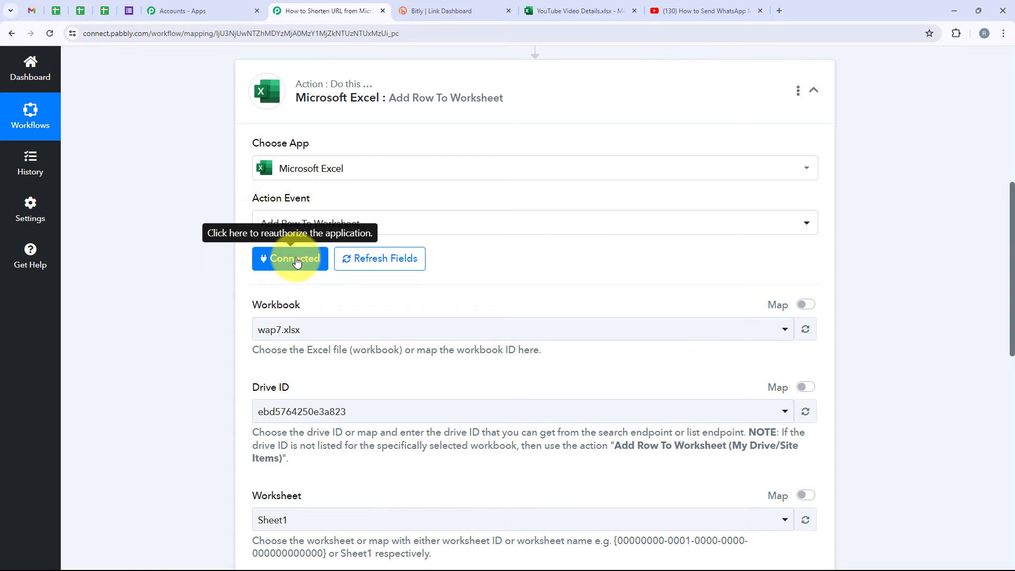
{"action": "scroll", "coordinate": [293, 303], "scroll_direction": "down", "scroll_amount": 2}
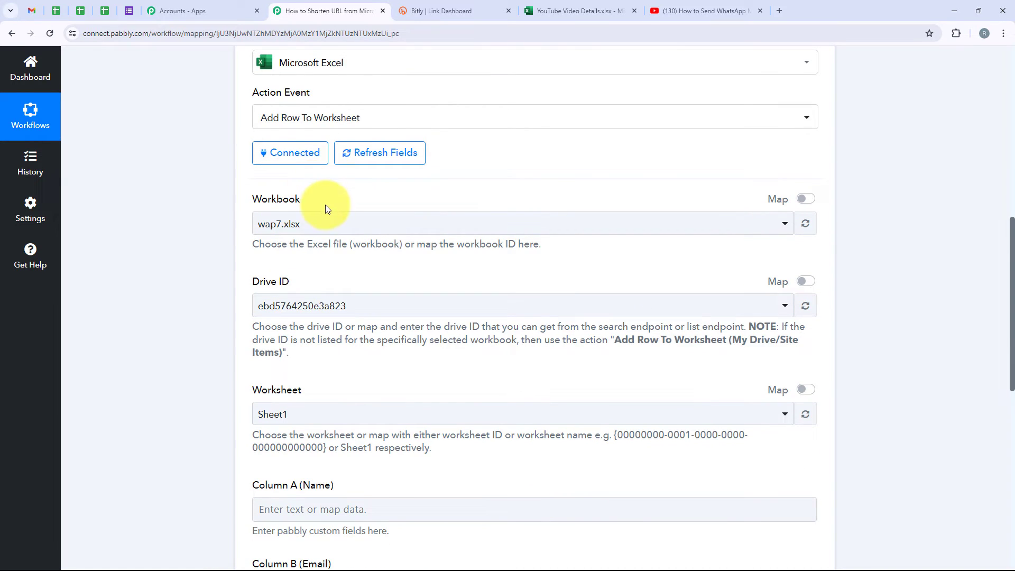
{"action": "left_click_drag", "start_coordinate": [325, 209], "coordinate": [233, 204]}
{"action": "left_click_drag", "start_coordinate": [313, 389], "coordinate": [250, 391]}
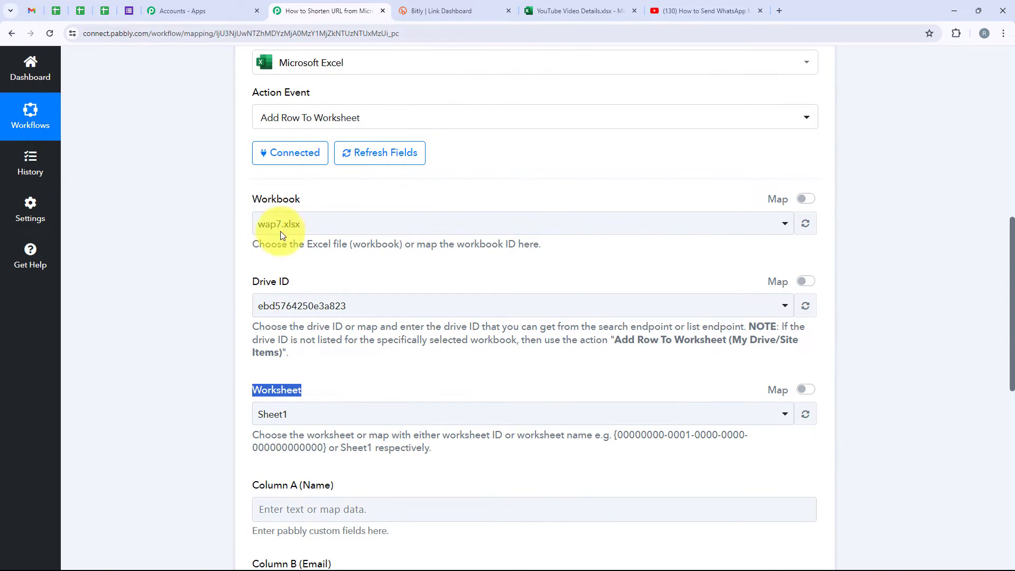
{"action": "left_click", "coordinate": [335, 234]}
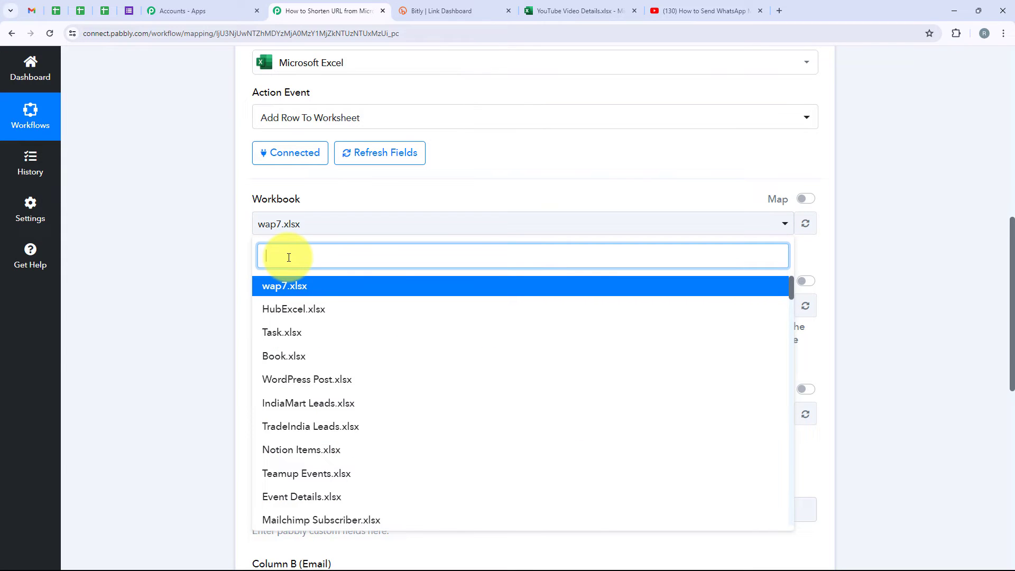
{"action": "type", "text": "You"}
{"action": "left_click", "coordinate": [333, 286]}
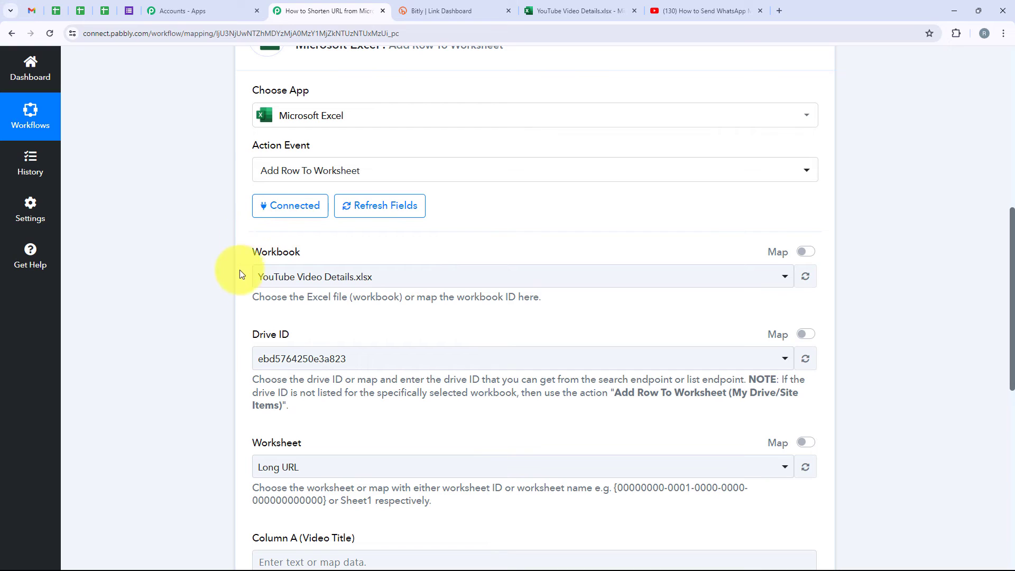
Choose the Shorten URL worksheet for the add-row step
{"action": "scroll", "coordinate": [398, 313], "scroll_direction": "down", "scroll_amount": 1}
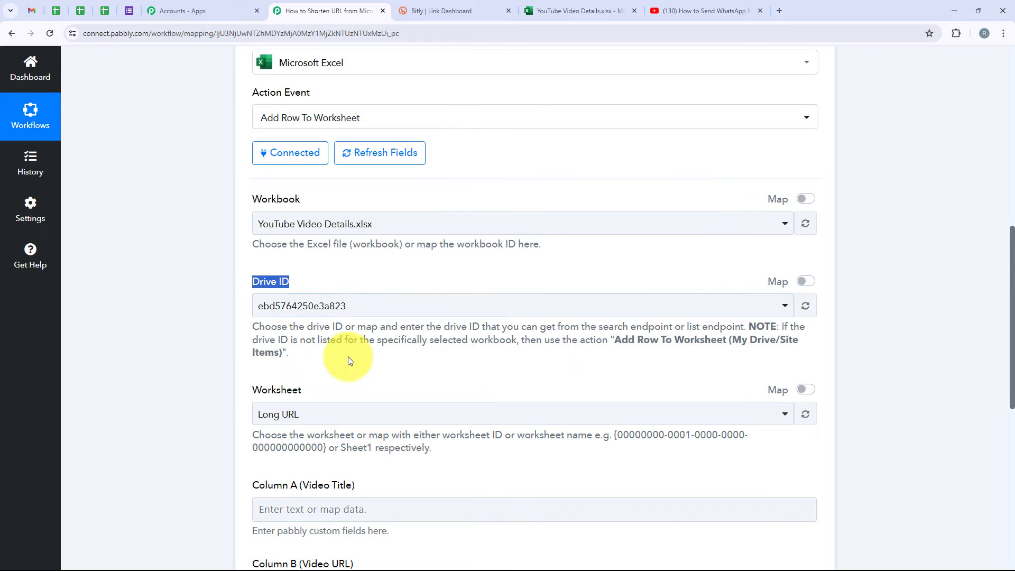
{"action": "scroll", "coordinate": [348, 357], "scroll_direction": "down", "scroll_amount": 3}
{"action": "left_click_drag", "start_coordinate": [249, 229], "coordinate": [324, 250]}
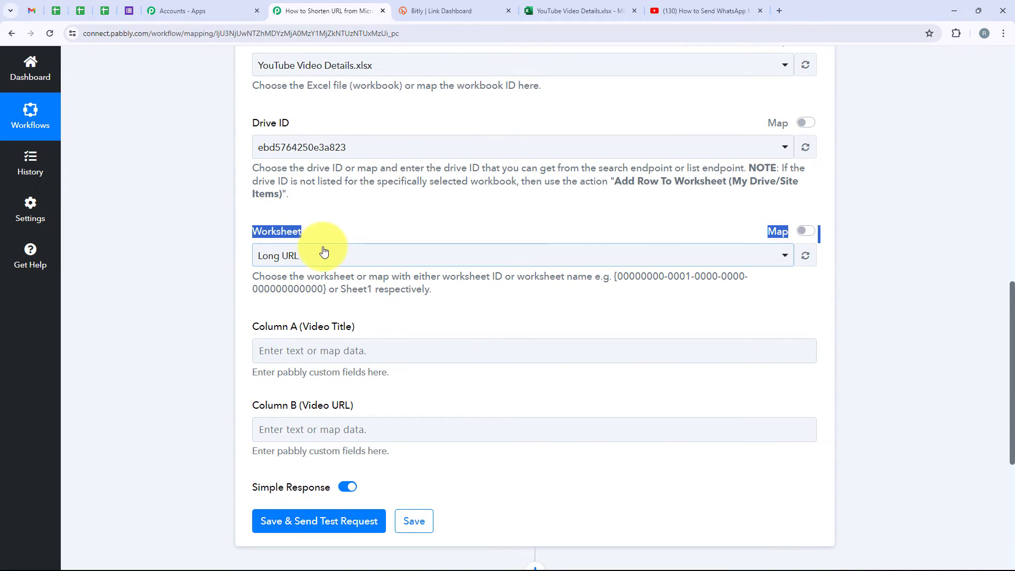
{"action": "left_click", "coordinate": [322, 253]}
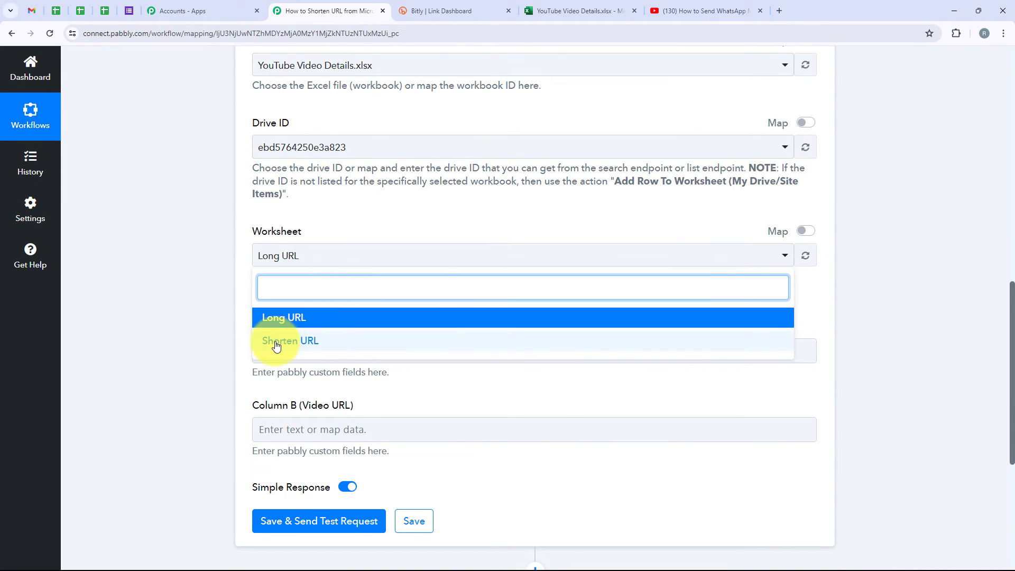
{"action": "left_click", "coordinate": [385, 344]}
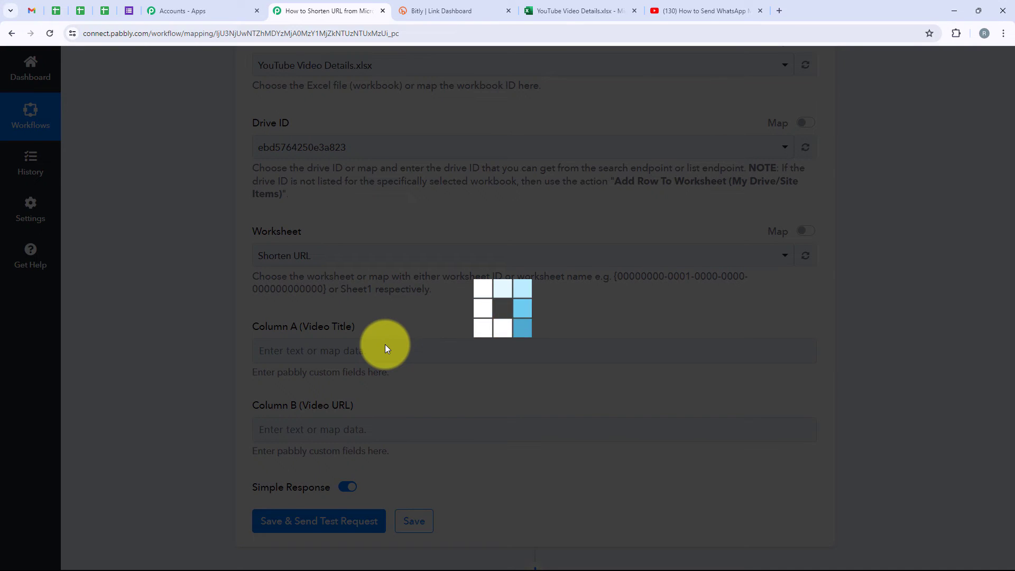
Inspect the empty Shorten URL sheet's columns in Excel before returning to the workflow
{"action": "left_click", "coordinate": [560, 11]}
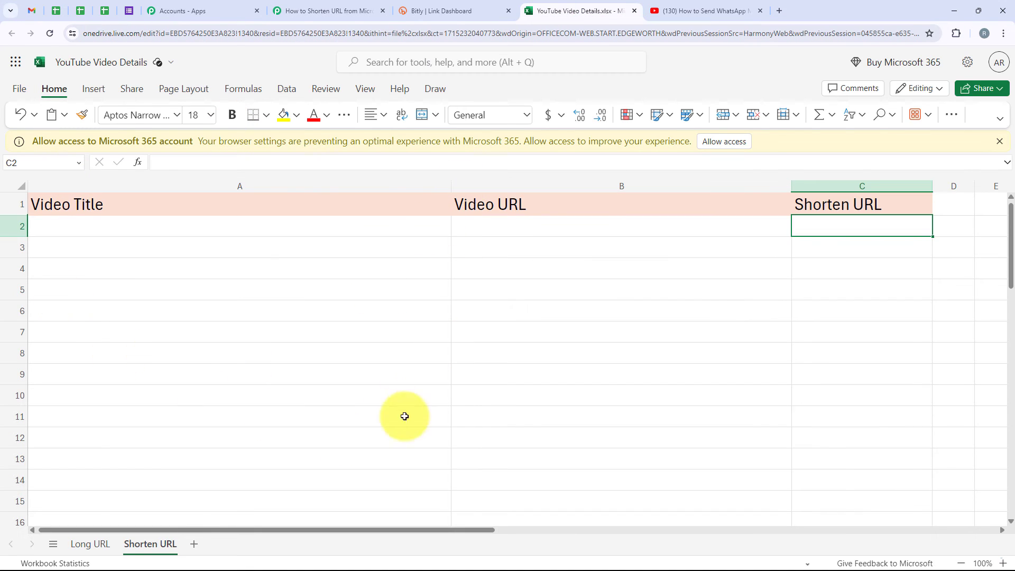
{"action": "left_click", "coordinate": [280, 231]}
{"action": "left_click", "coordinate": [634, 230]}
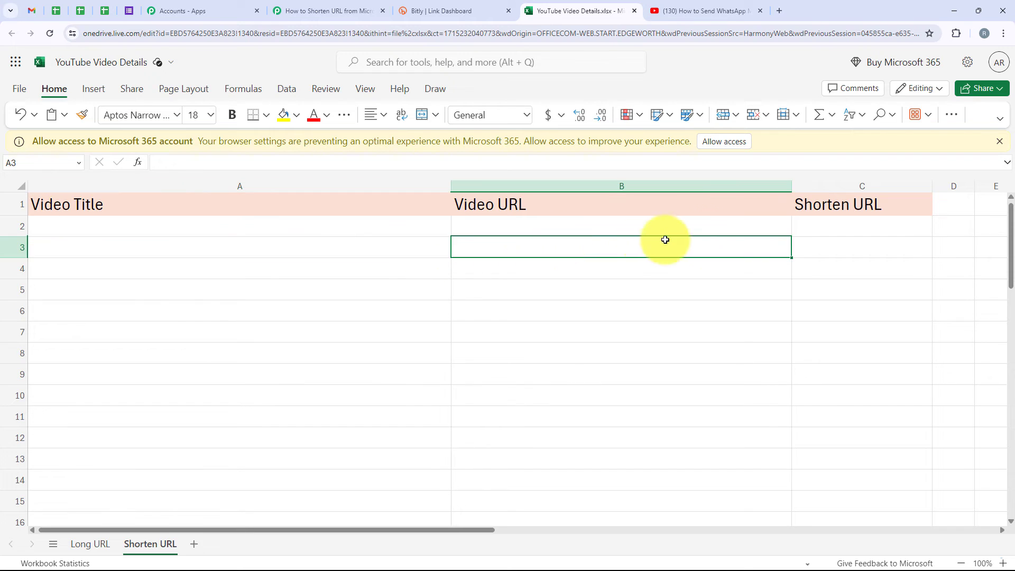
{"action": "left_click", "coordinate": [795, 226]}
{"action": "left_click", "coordinate": [352, 11]}
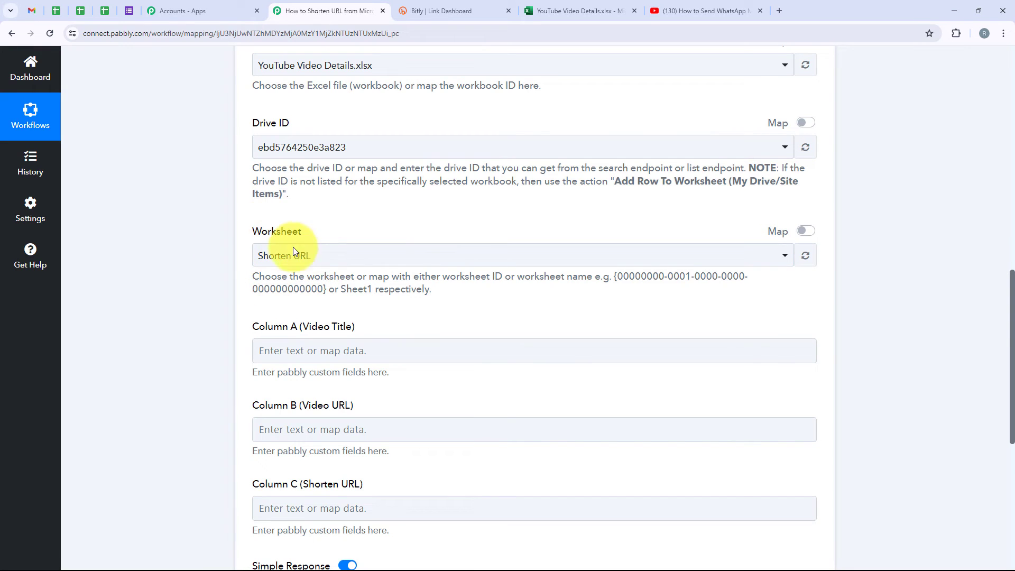
Map the trigger's RowData 0 (video title) into Column A and RowData 1 (video URL) into Column B
{"action": "scroll", "coordinate": [301, 262], "scroll_direction": "down", "scroll_amount": 2}
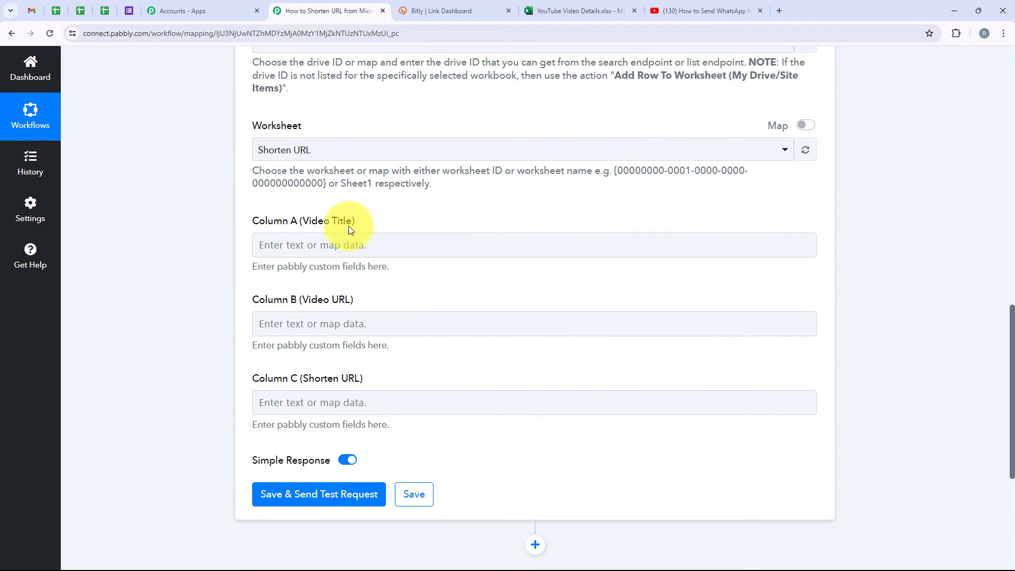
{"action": "left_click", "coordinate": [420, 312]}
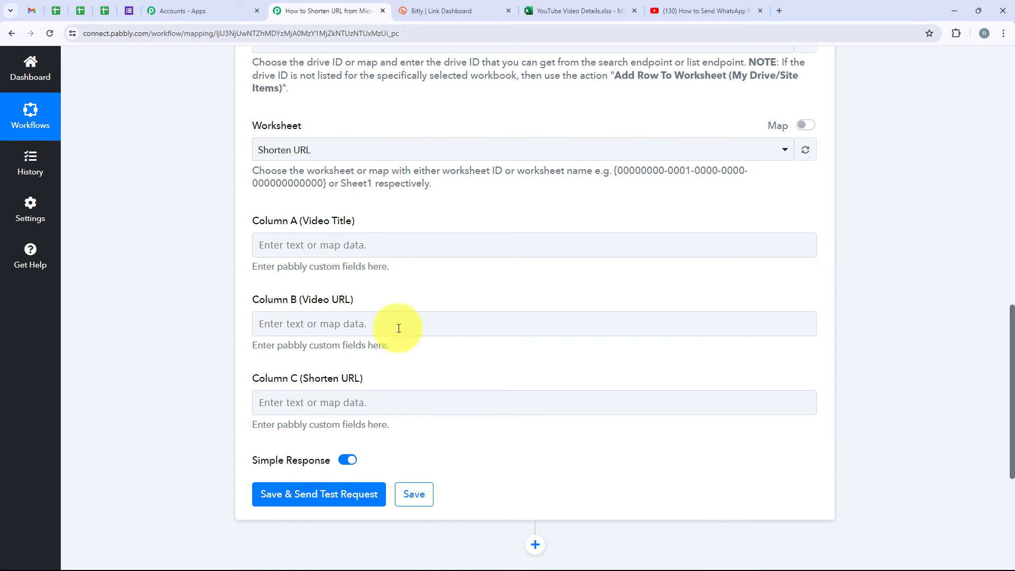
{"action": "left_click", "coordinate": [352, 251]}
{"action": "left_click", "coordinate": [353, 251]}
{"action": "left_click", "coordinate": [351, 343]}
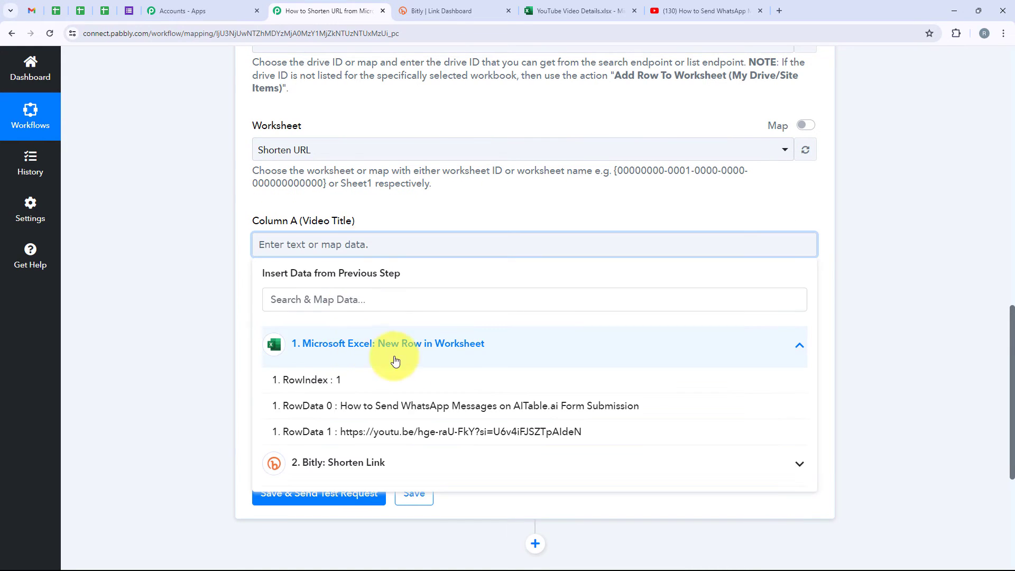
{"action": "left_click", "coordinate": [585, 405]}
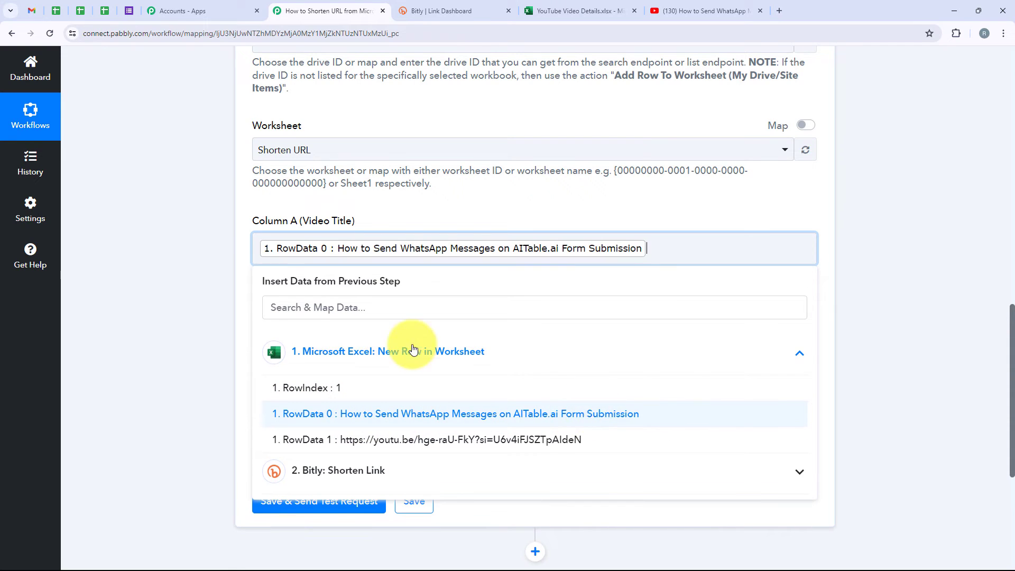
{"action": "left_click", "coordinate": [315, 334]}
{"action": "scroll", "coordinate": [412, 378], "scroll_direction": "down", "scroll_amount": 3}
{"action": "left_click", "coordinate": [413, 378]}
{"action": "left_click", "coordinate": [353, 359]}
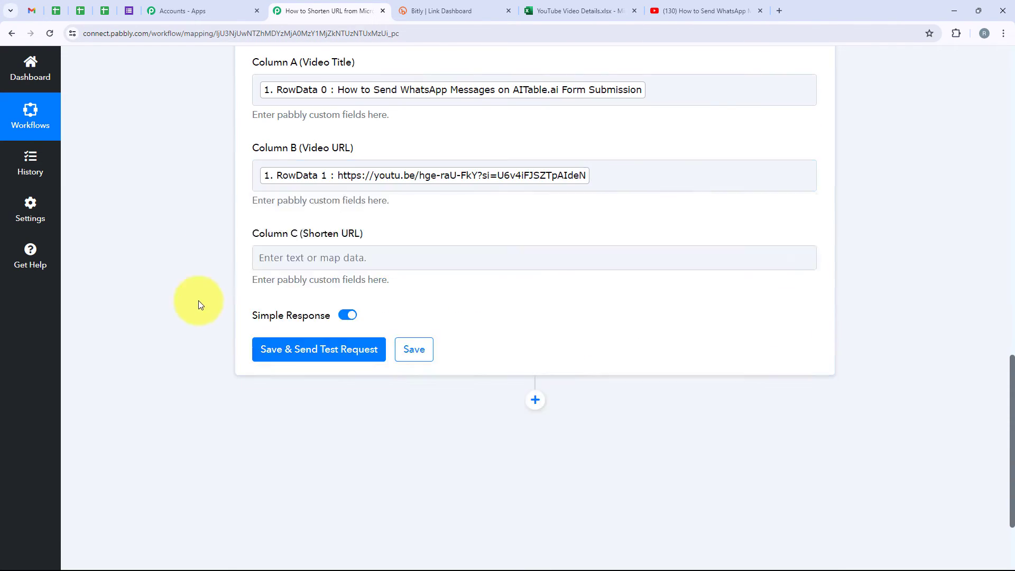
Map the Bitly Shorten Link output's Link into Column C
{"action": "left_click", "coordinate": [277, 264]}
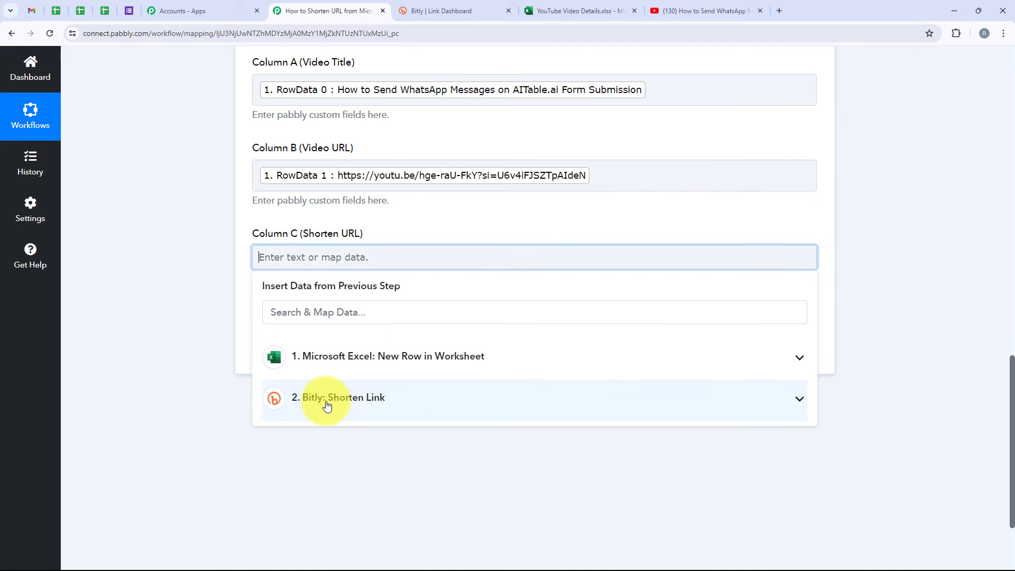
{"action": "left_click", "coordinate": [359, 407]}
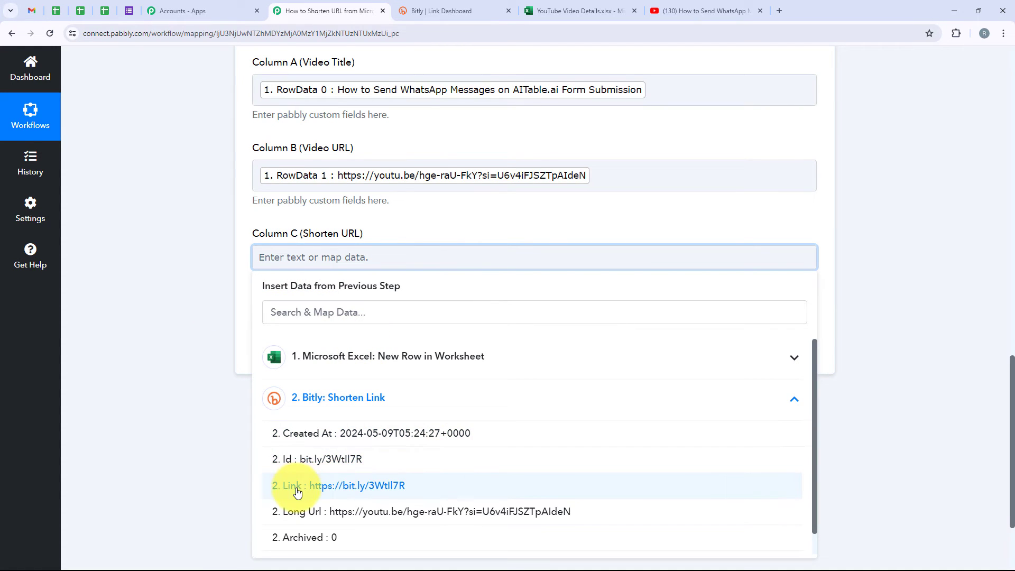
{"action": "left_click", "coordinate": [378, 491]}
{"action": "left_click", "coordinate": [170, 199]}
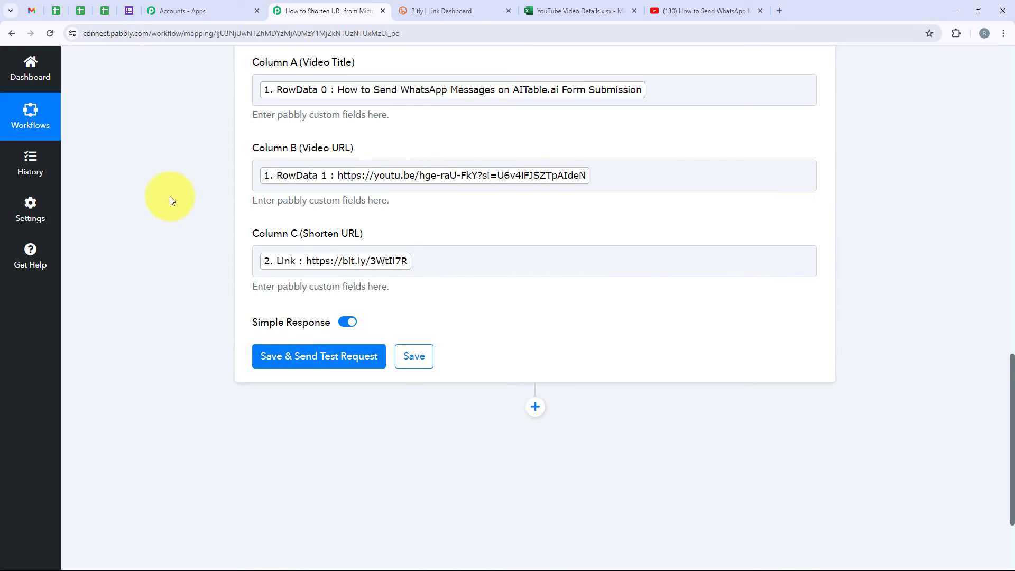
Save the Add Row step and send a test writing title, video URL and short link to A2:C2
{"action": "left_click", "coordinate": [303, 366]}
{"action": "scroll", "coordinate": [658, 291], "scroll_direction": "down", "scroll_amount": 3}
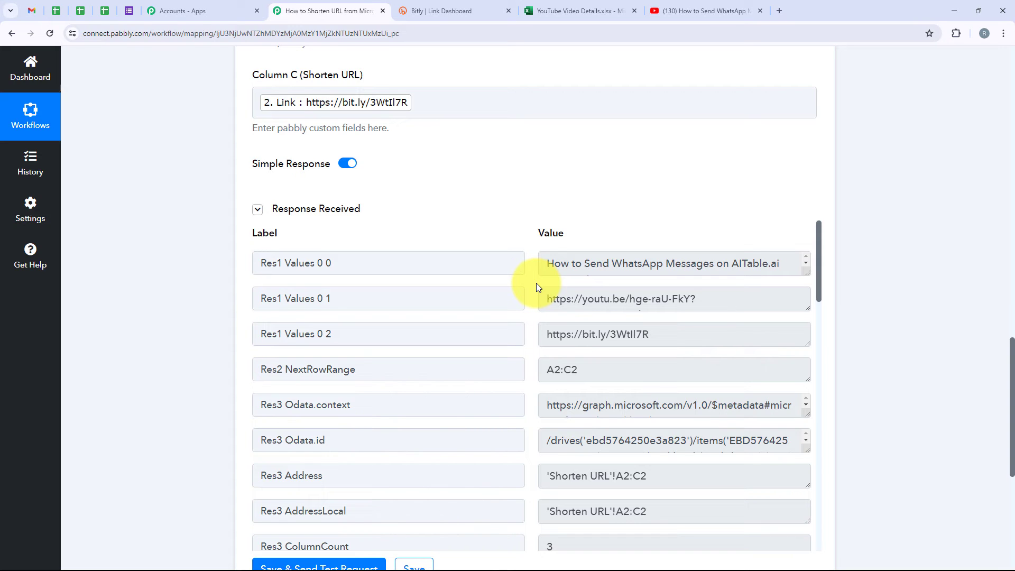
{"action": "left_click", "coordinate": [581, 11]}
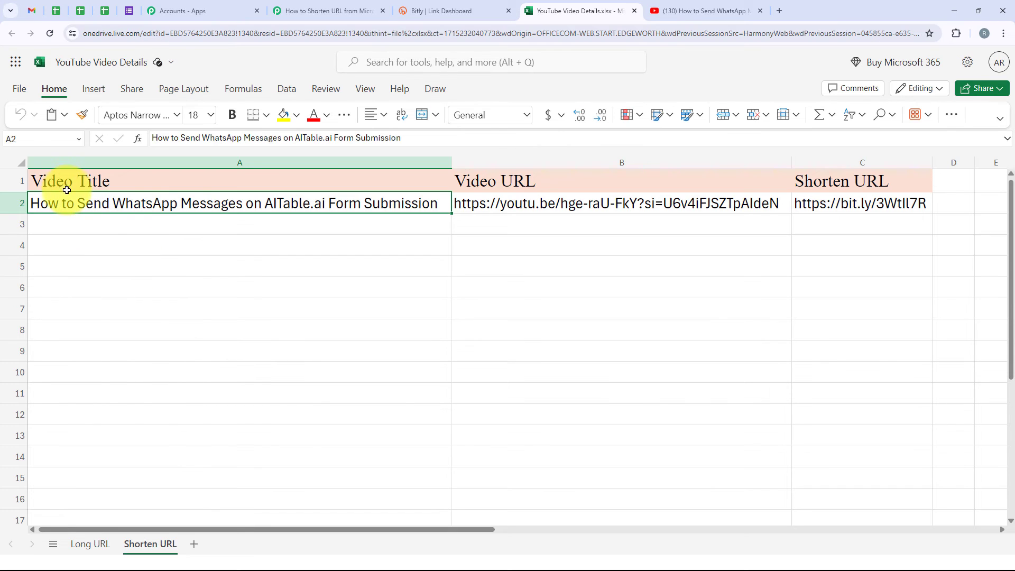
Confirm Shorten URL row 2 holds the video title, YouTube URL and bit.ly link
{"action": "left_click", "coordinate": [70, 197]}
{"action": "key", "text": "ctrl+space"}
{"action": "left_click_drag", "start_coordinate": [543, 206], "coordinate": [585, 222]}
{"action": "left_click_drag", "start_coordinate": [856, 206], "coordinate": [857, 222]}
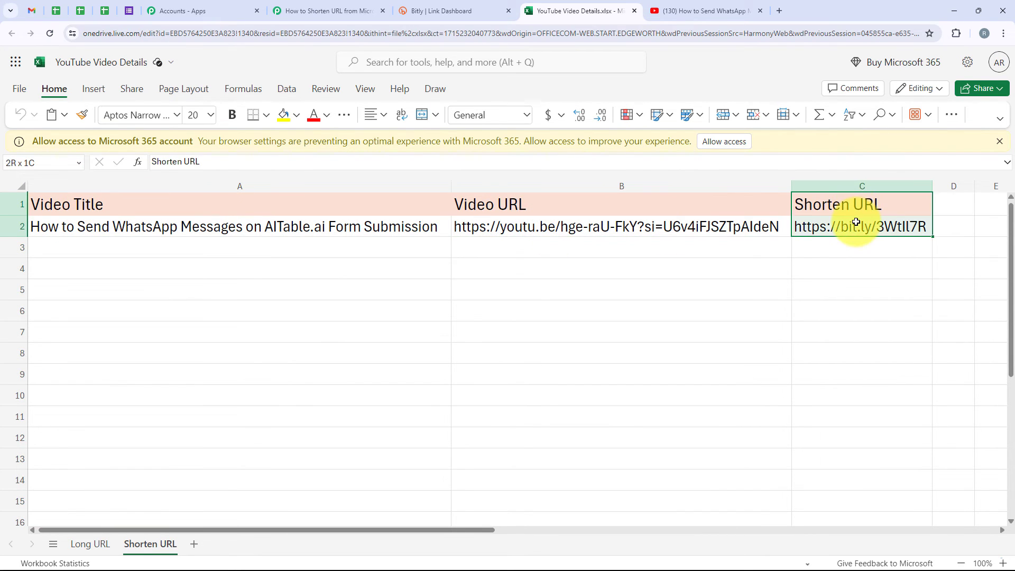
{"action": "left_click", "coordinate": [706, 248]}
{"action": "left_click", "coordinate": [382, 7]}
{"action": "scroll", "coordinate": [181, 272], "scroll_direction": "up", "scroll_amount": 10}
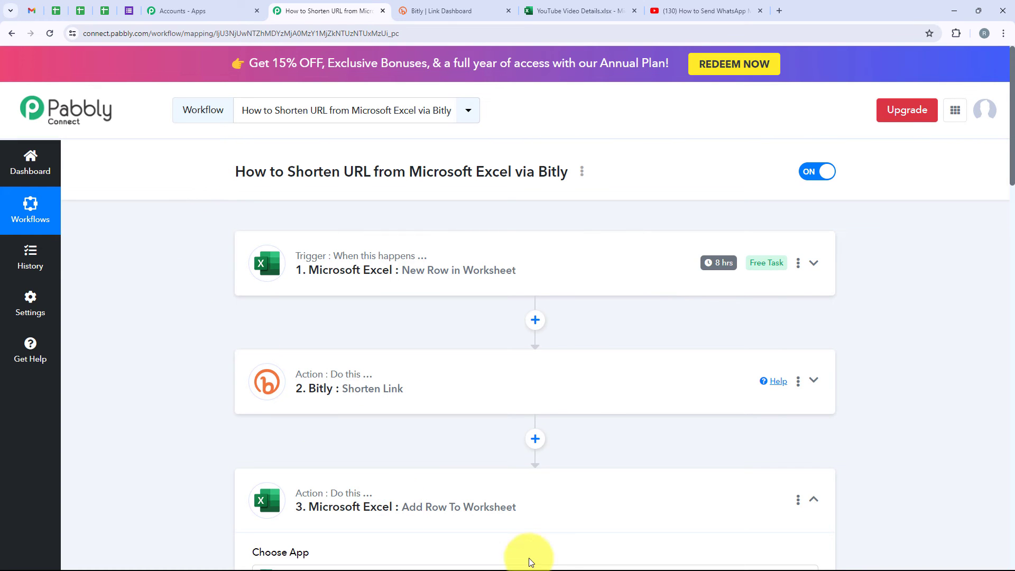
Collapse the Excel Add Row step, review the three-step workflow, and show the sheet's bit.ly row
{"action": "left_click", "coordinate": [510, 509]}
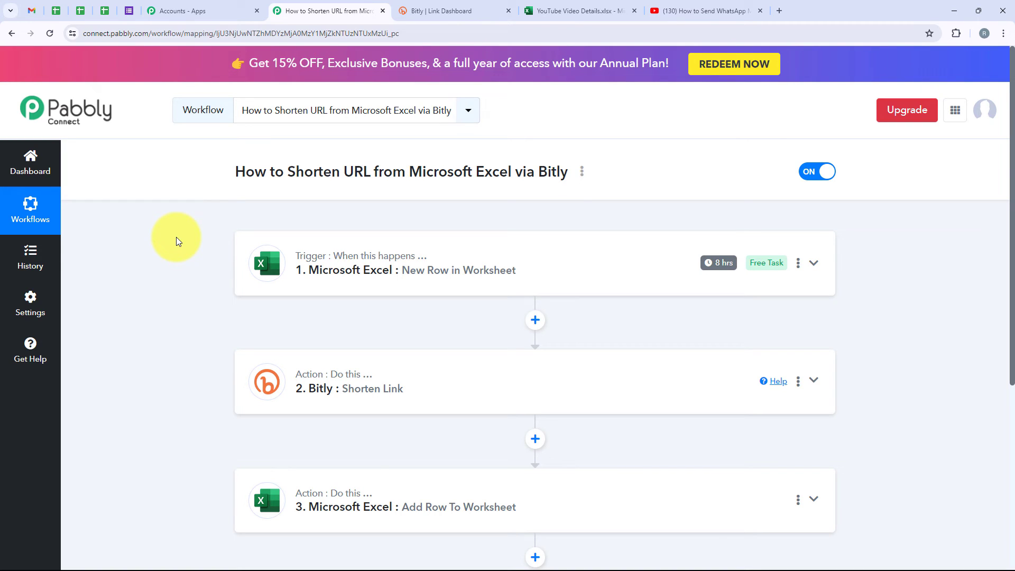
{"action": "mouse_move", "coordinate": [721, 269]}
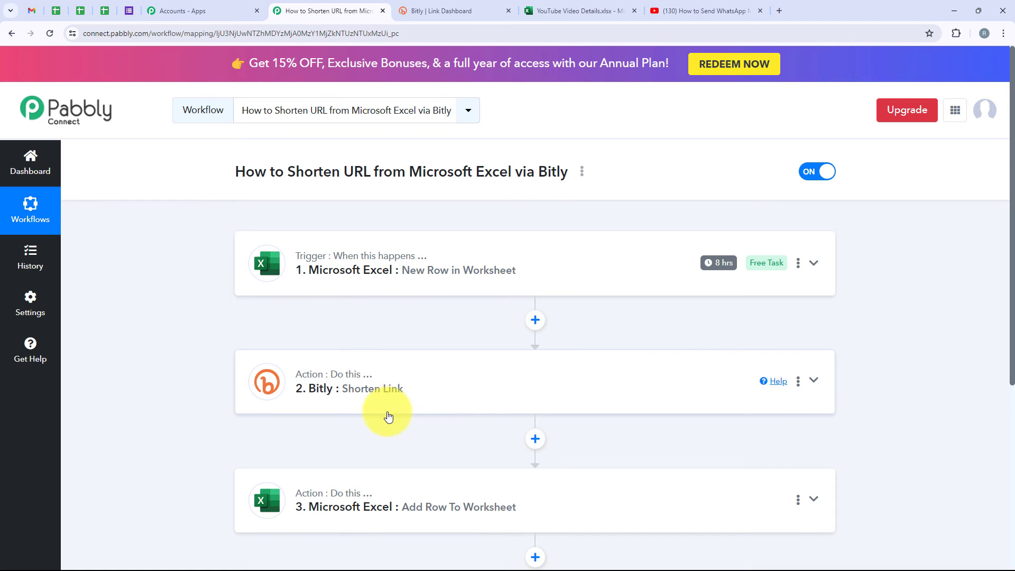
{"action": "scroll", "coordinate": [453, 379], "scroll_direction": "down", "scroll_amount": 3}
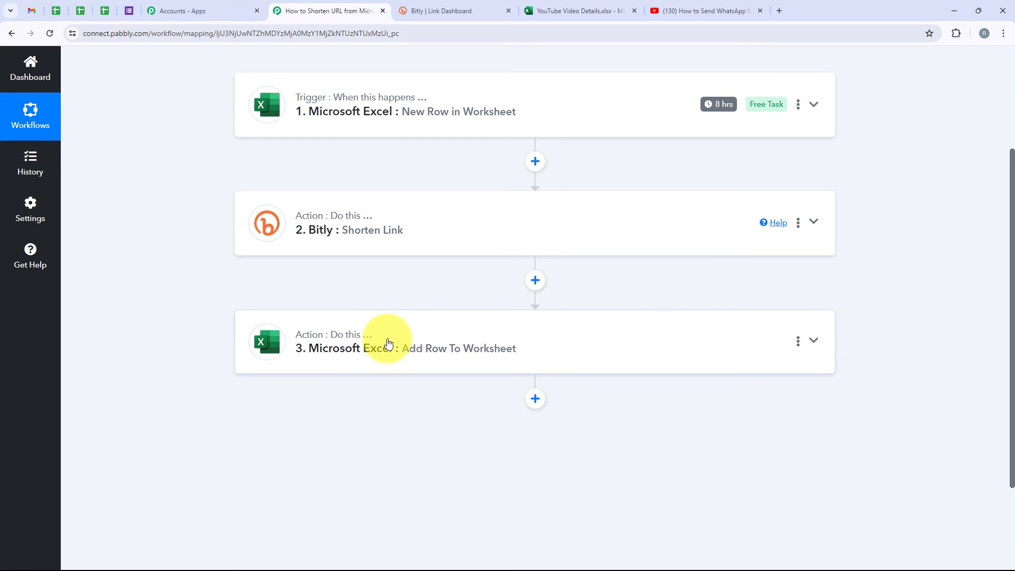
{"action": "scroll", "coordinate": [492, 347], "scroll_direction": "up", "scroll_amount": 3}
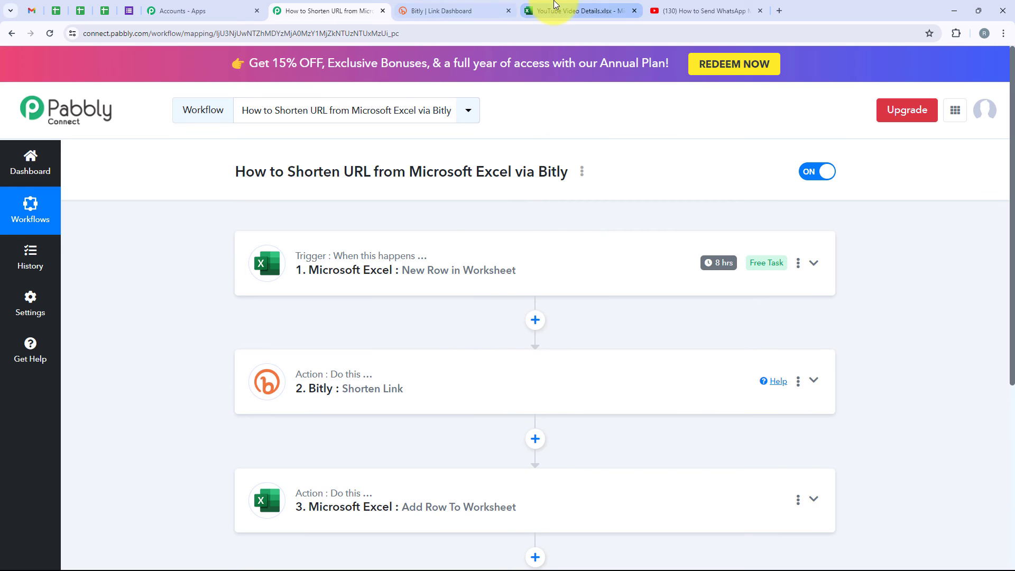
{"action": "left_click", "coordinate": [544, 10]}
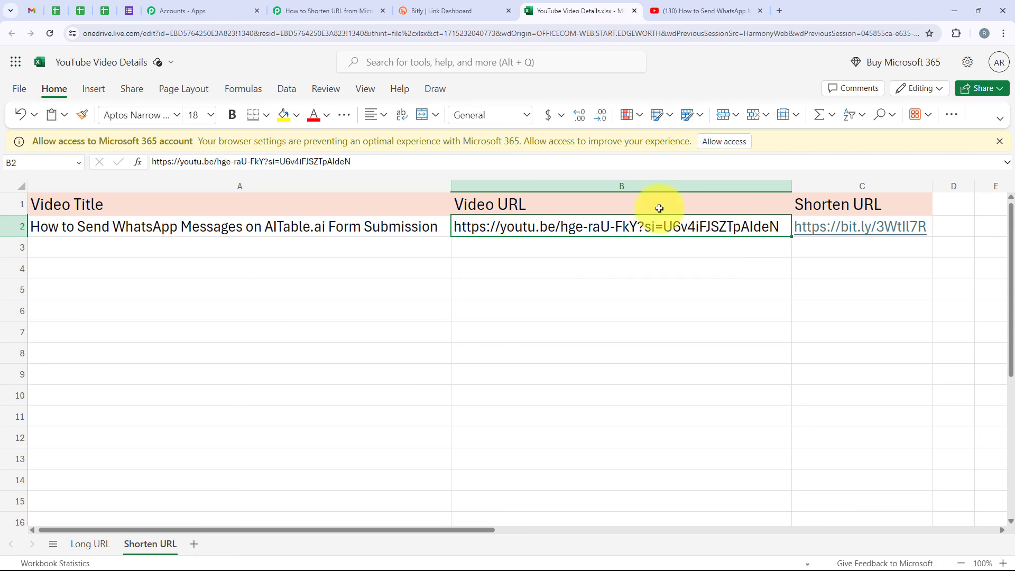